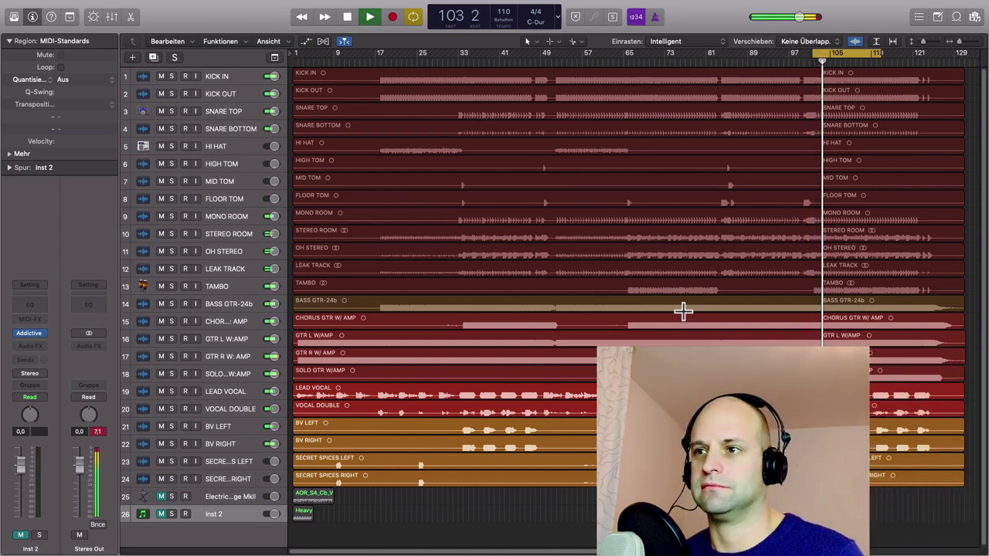
# Open the mixer, bring the Stereo Out channel's peak level into view and stop playback
pyautogui.press('x')
pyautogui.hscroll(3, 509, 371)
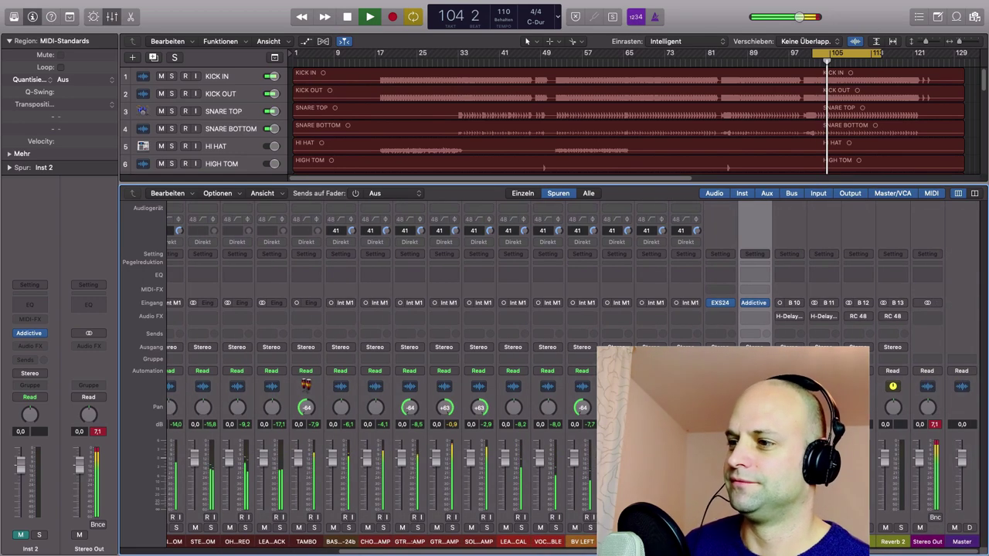
pyautogui.press('space')
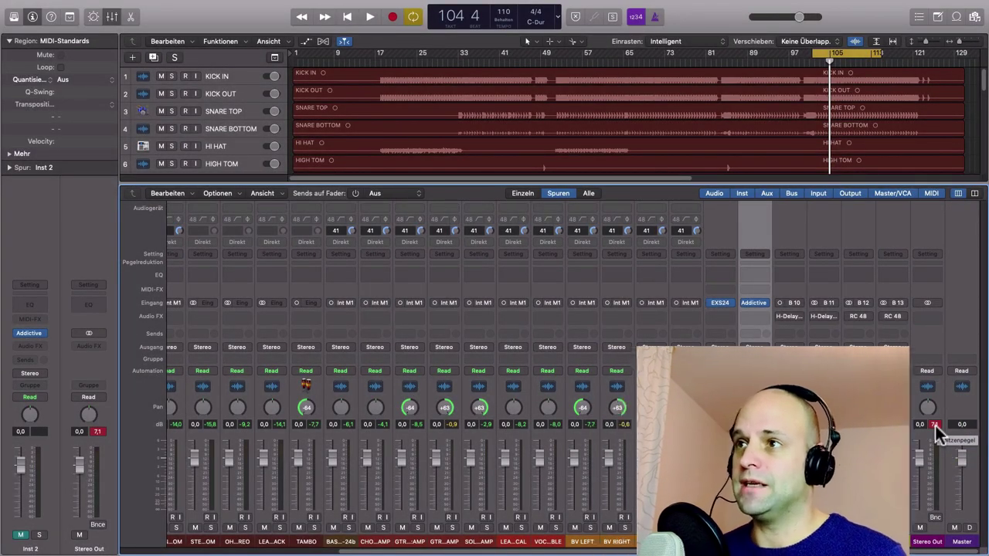
# Customize the control bar to include the Pre-Fader-Metering function
pyautogui.rightClick(701, 19)
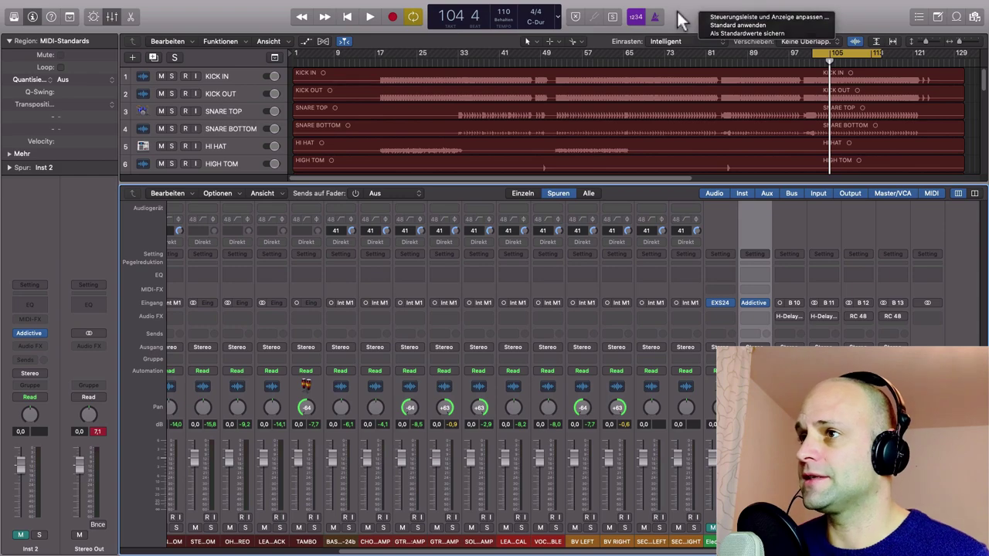
pyautogui.rightClick(678, 17)
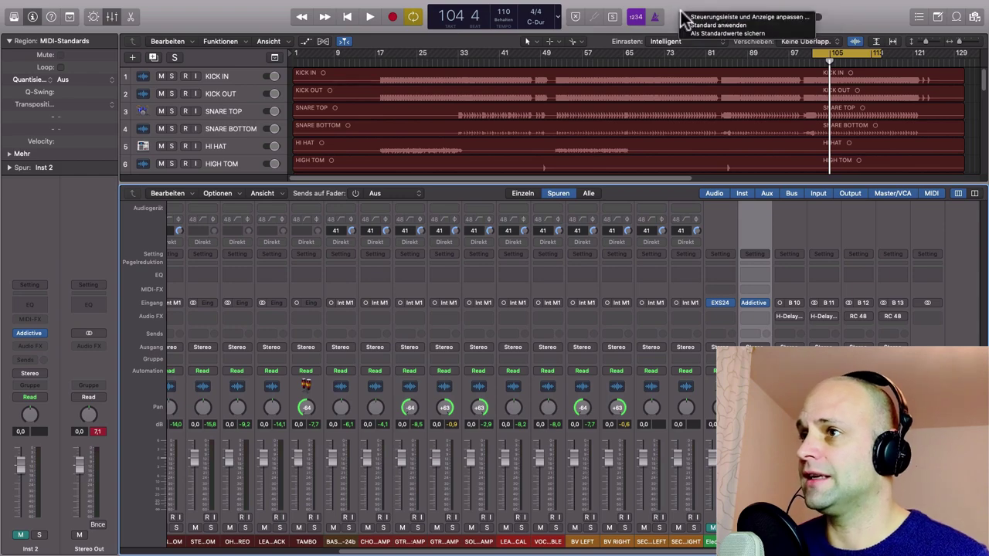
pyautogui.click(719, 18)
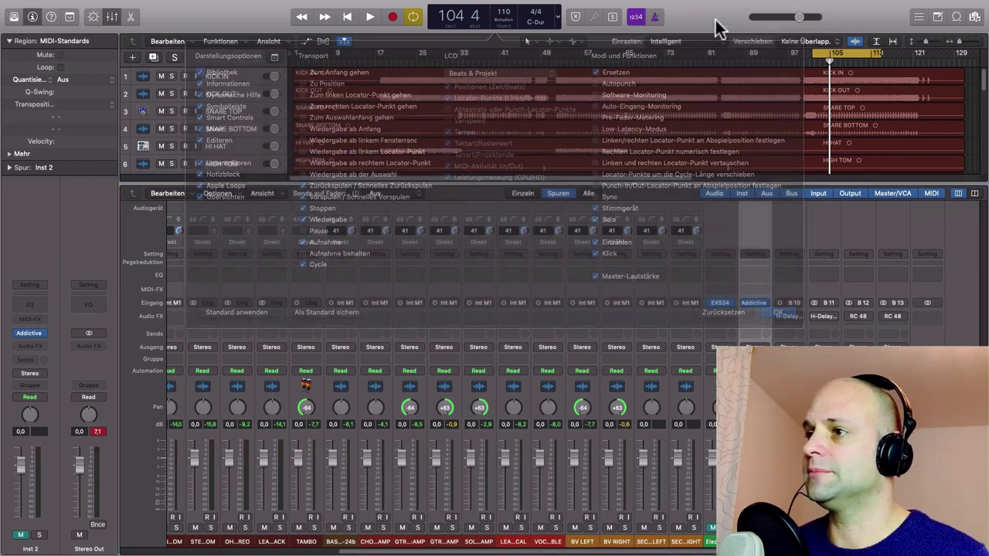
pyautogui.click(599, 117)
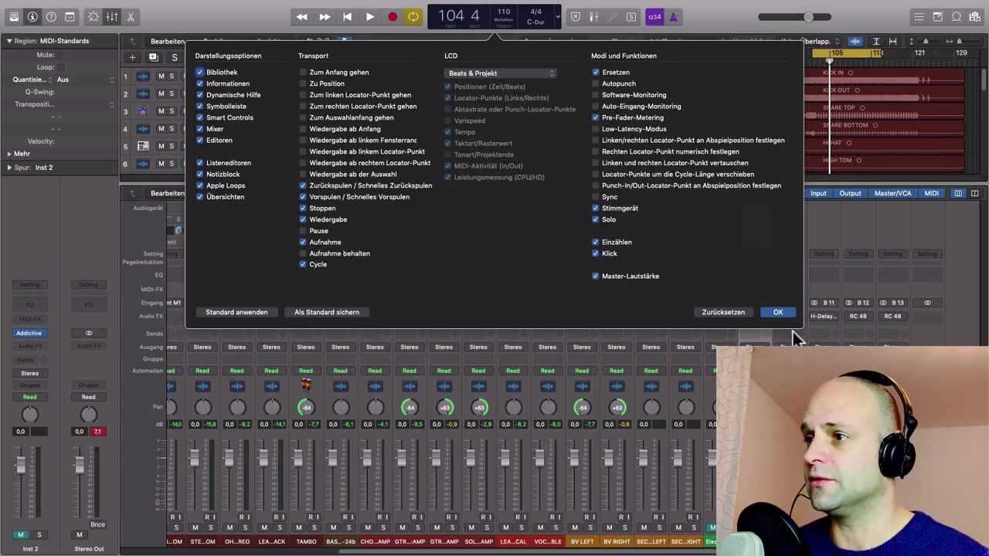
pyautogui.click(777, 313)
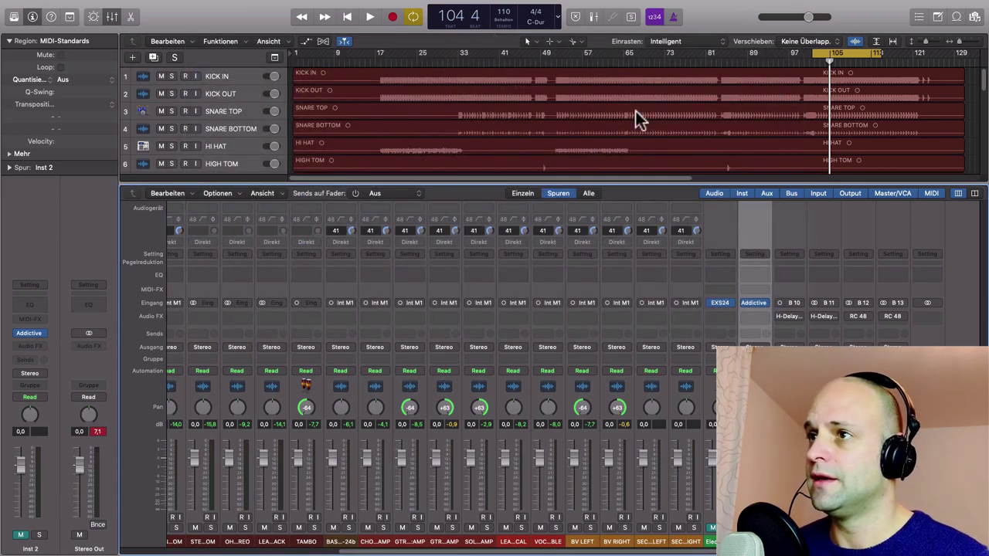
# Compare the channel meters with pre-fader metering on and off, leaving it switched on
pyautogui.click(594, 18)
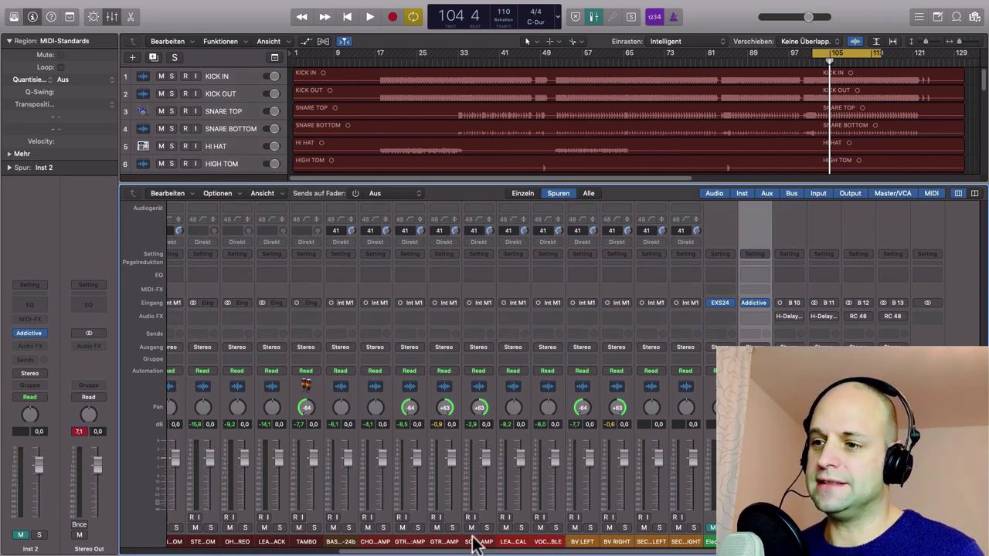
pyautogui.click(593, 17)
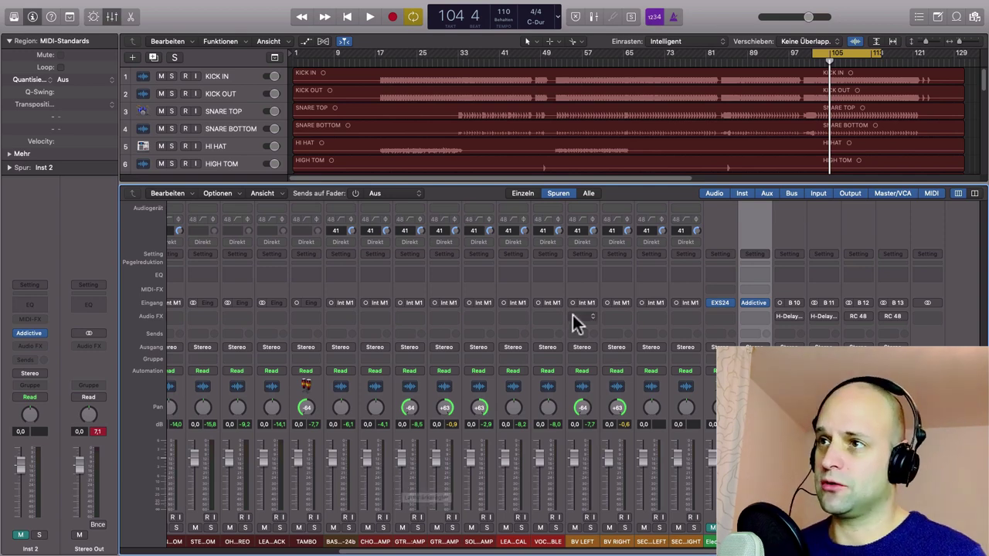
pyautogui.click(593, 17)
# Solo and select the KICK IN track, and play it briefly to check its pre-fader level
pyautogui.hscroll(-8, 398, 376)
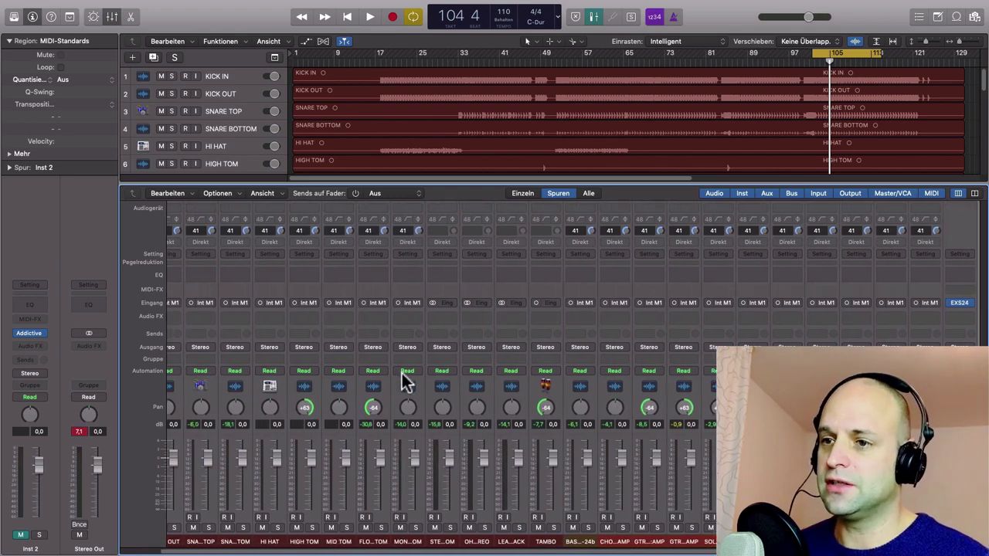
pyautogui.hscroll(8, 423, 453)
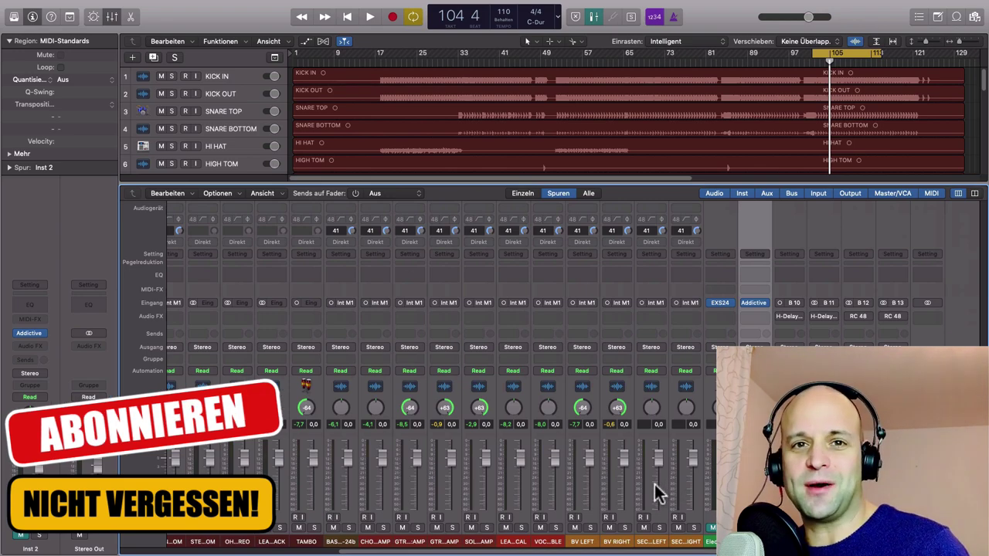
pyautogui.hscroll(-8, 580, 485)
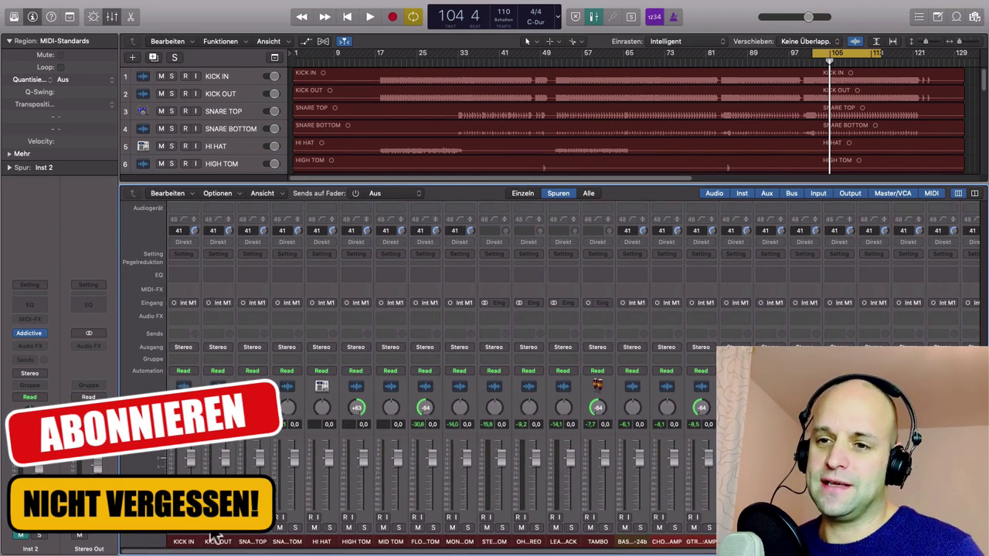
pyautogui.click(191, 528)
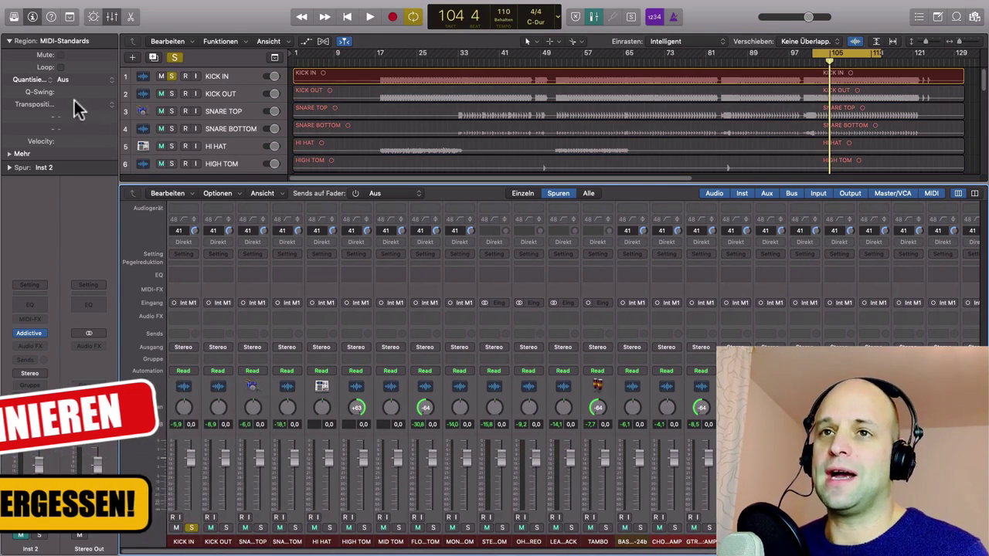
pyautogui.click(8, 169)
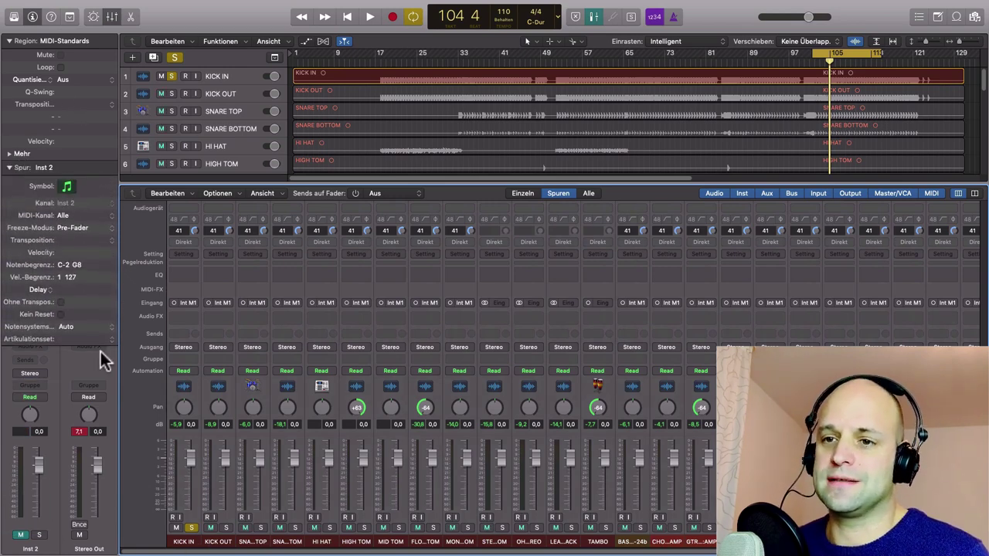
pyautogui.click(9, 169)
pyautogui.click(186, 539)
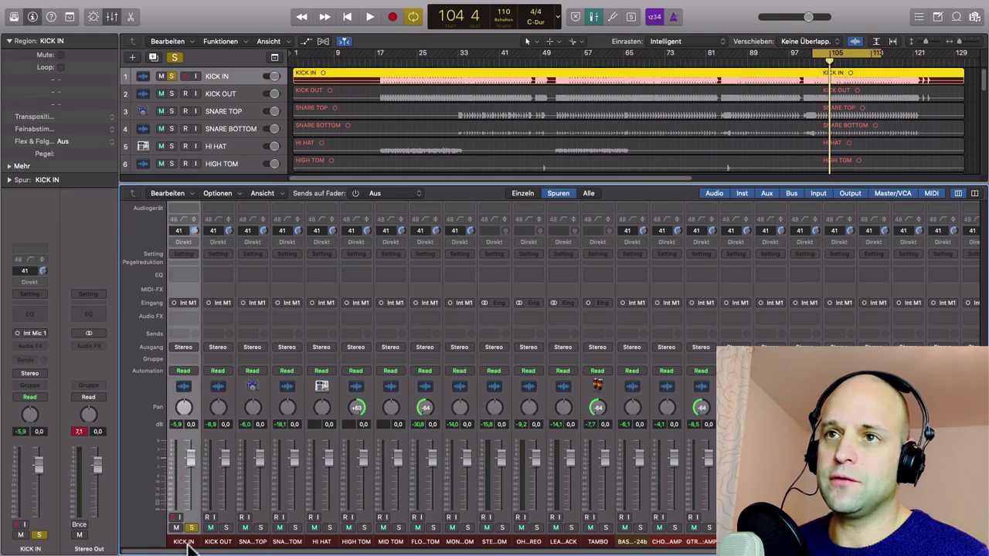
pyautogui.press('space')
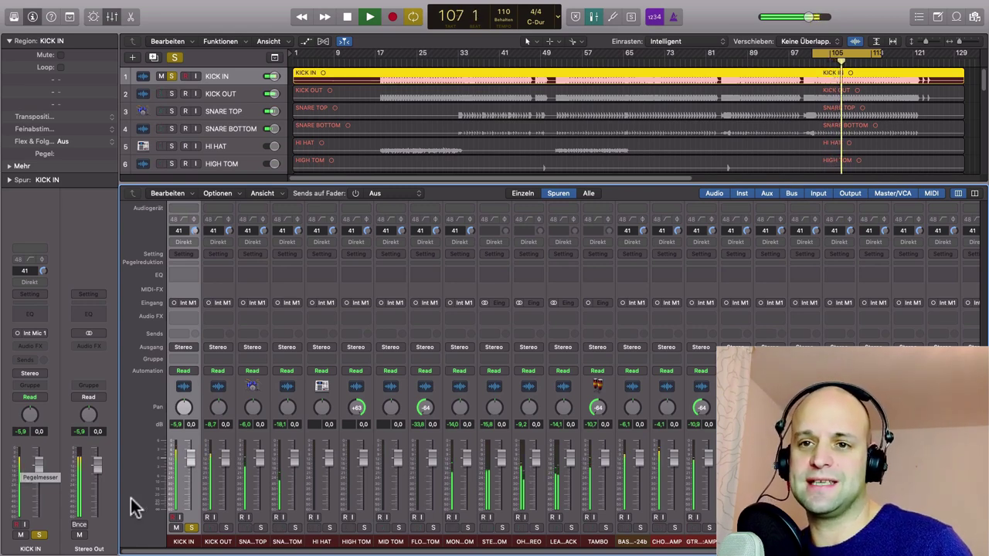
pyautogui.press('space')
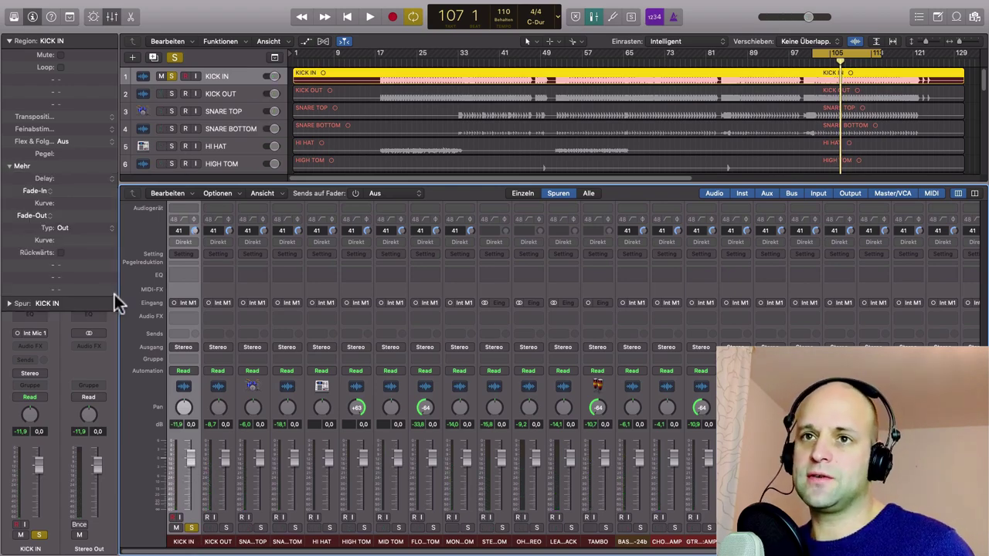
# Set the KICK IN region's gain to -8 dB and play it back to check the level
pyautogui.doubleClick(77, 153)
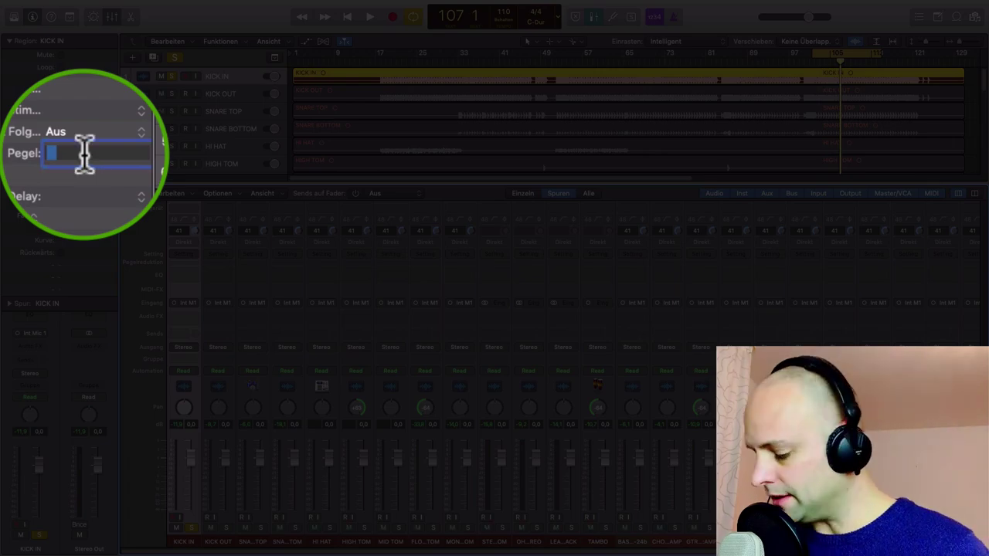
pyautogui.write('-8')
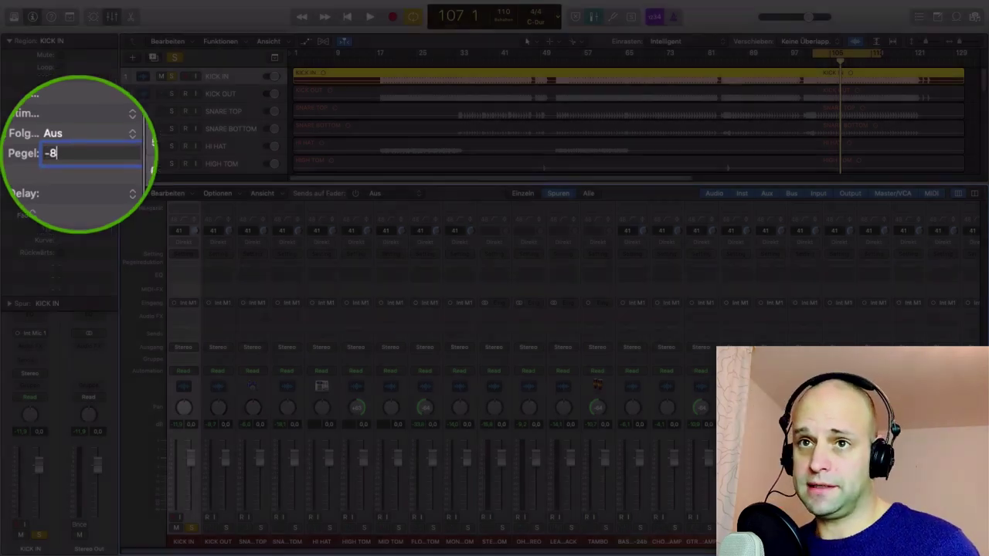
pyautogui.press('Return')
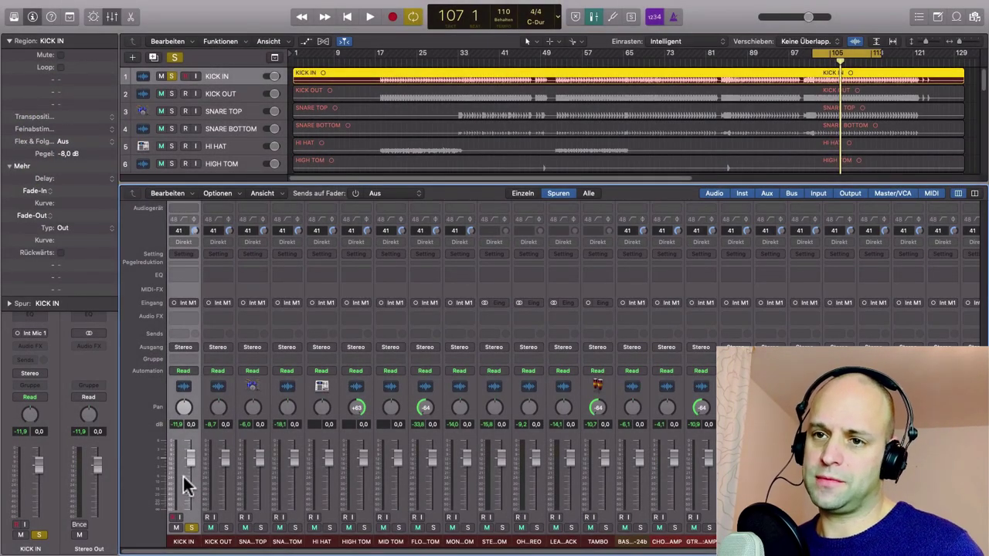
pyautogui.press('space')
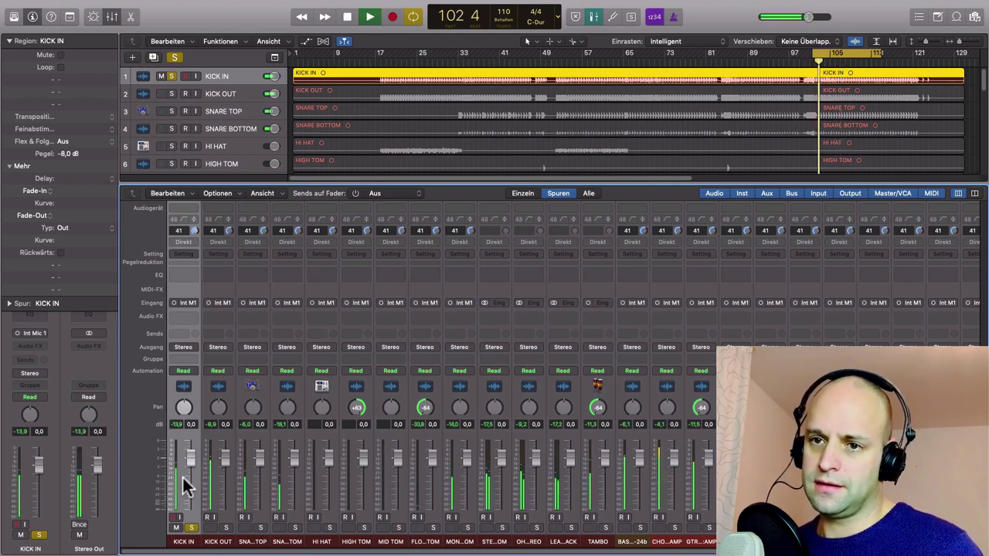
pyautogui.press('space')
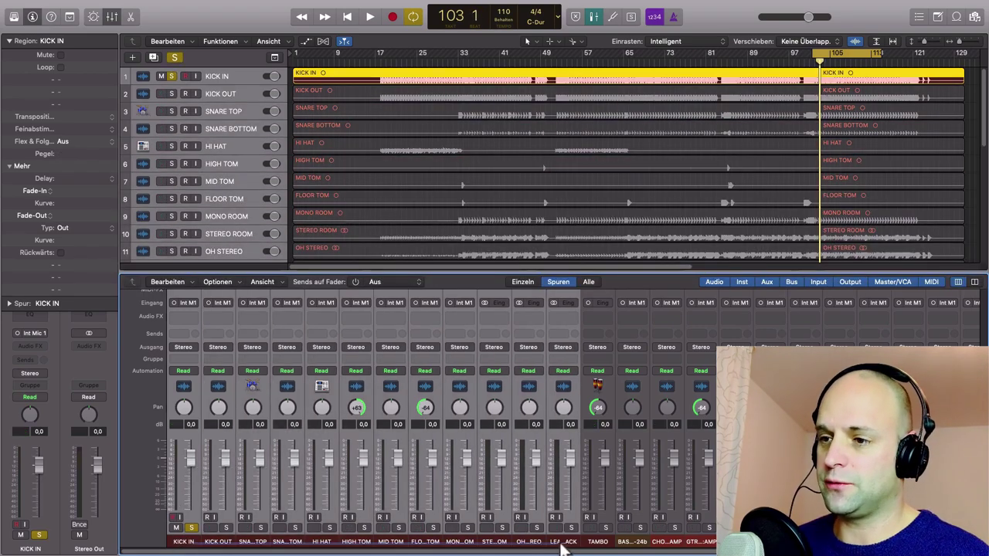
# Select the tracks from KICK IN through OH STEREO and set their regions' gain to -8 dB
pyautogui.moveTo(358, 276); pyautogui.dragTo(360, 378)
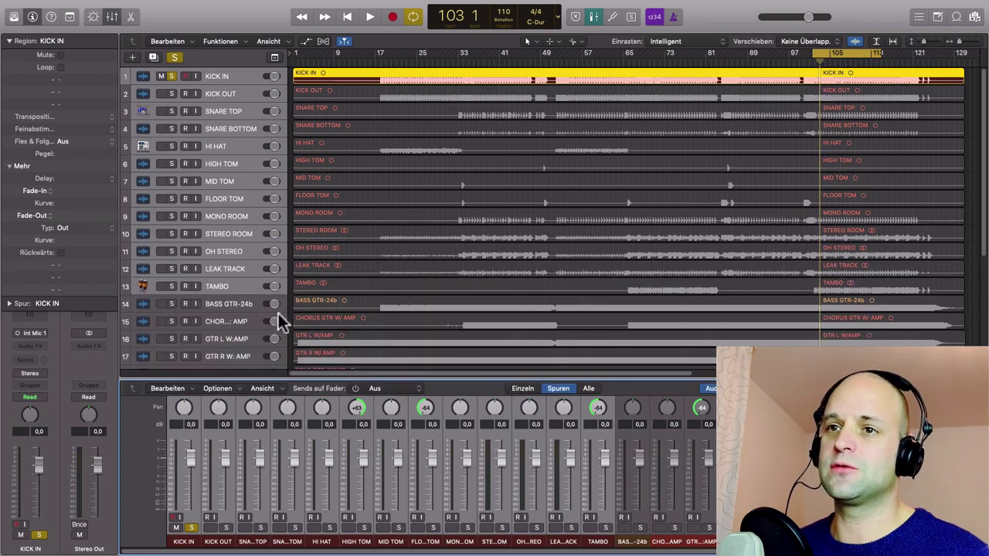
pyautogui.click(237, 303)
pyautogui.click(230, 77)
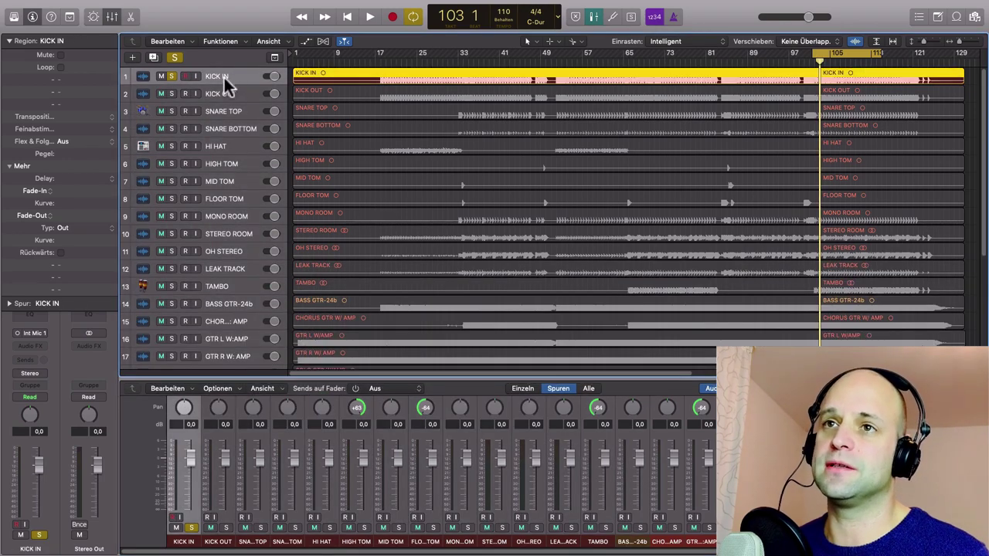
pyautogui.keyDown('shift'); pyautogui.click(228, 248); pyautogui.keyUp('shift')
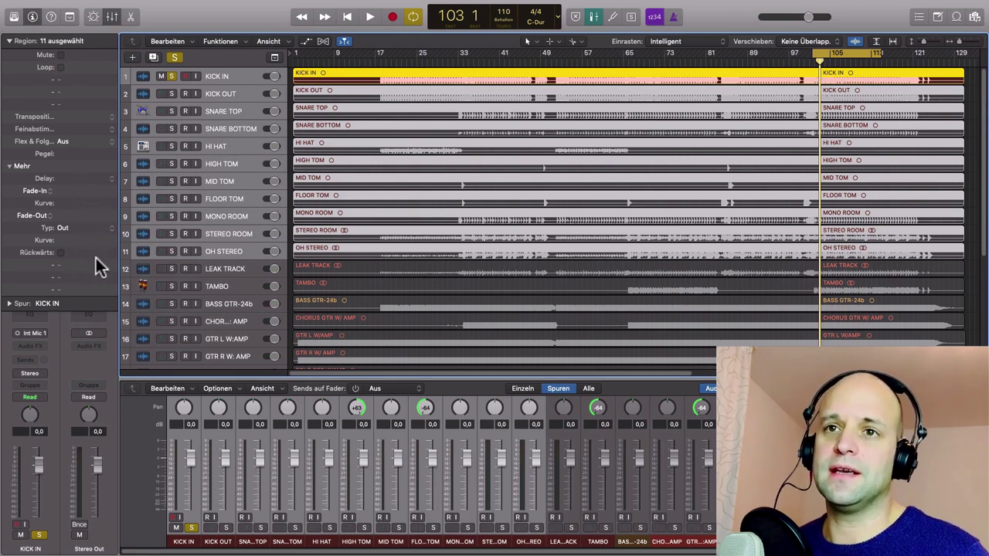
pyautogui.doubleClick(82, 152)
pyautogui.write('-8')
pyautogui.press('Return')
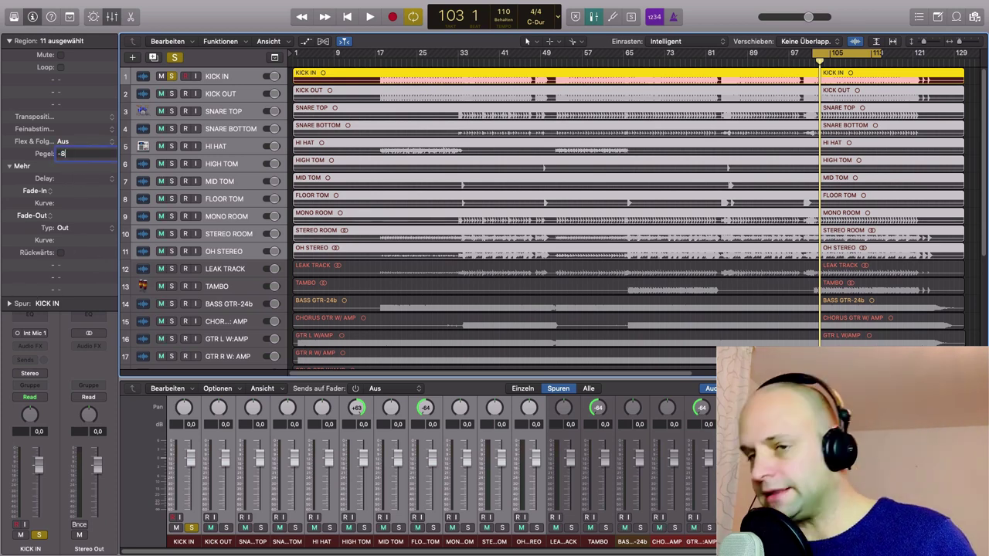
# Play the song section with the drum tracks from KICK IN to LEAK TRACK soloed to check their levels
pyautogui.press('space')
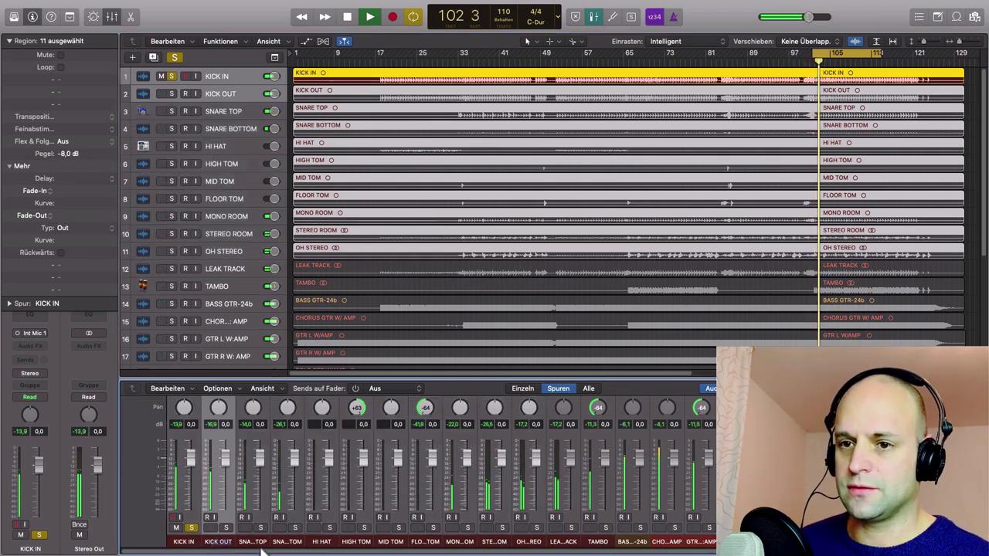
pyautogui.click(536, 529)
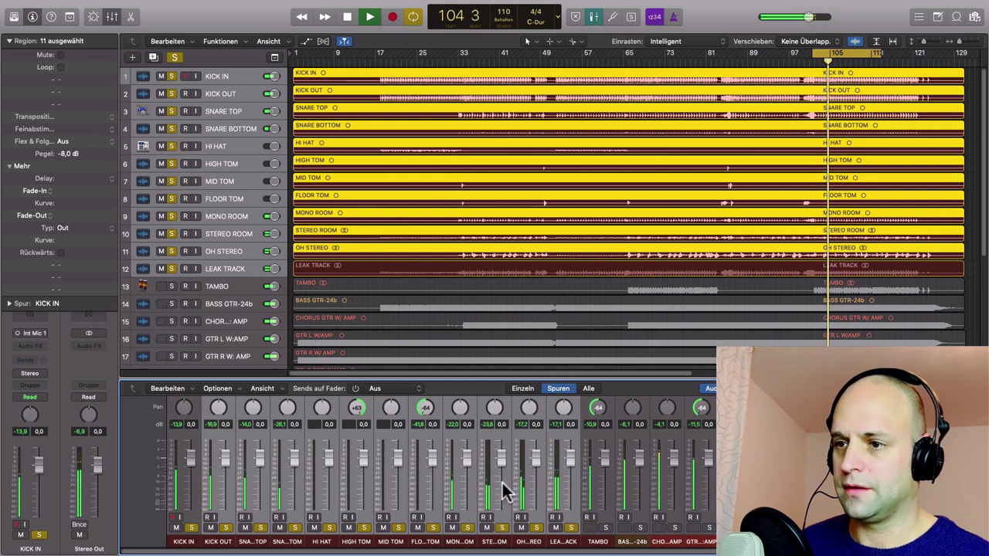
pyautogui.press('space')
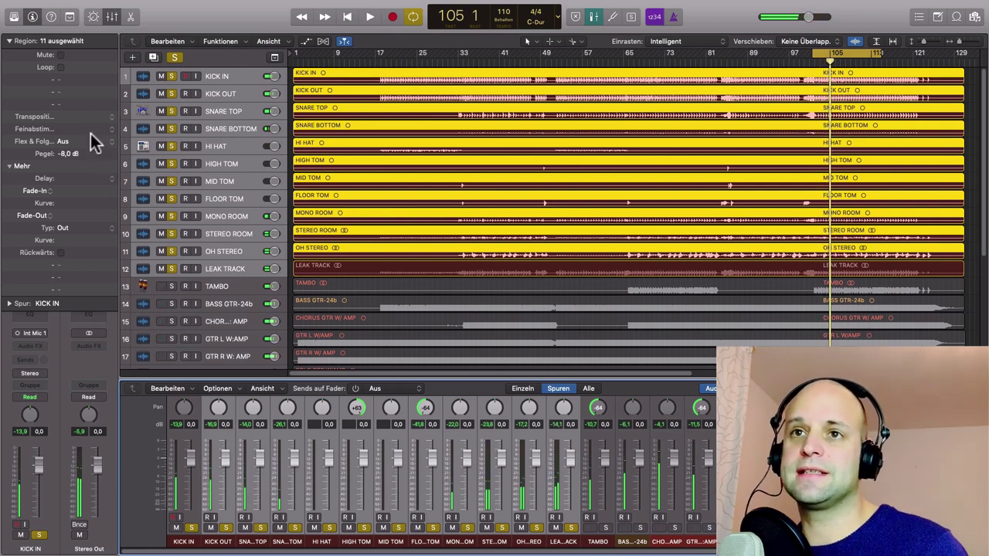
# Reset the gain of the selected drum regions to 0 dB
pyautogui.doubleClick(78, 153)
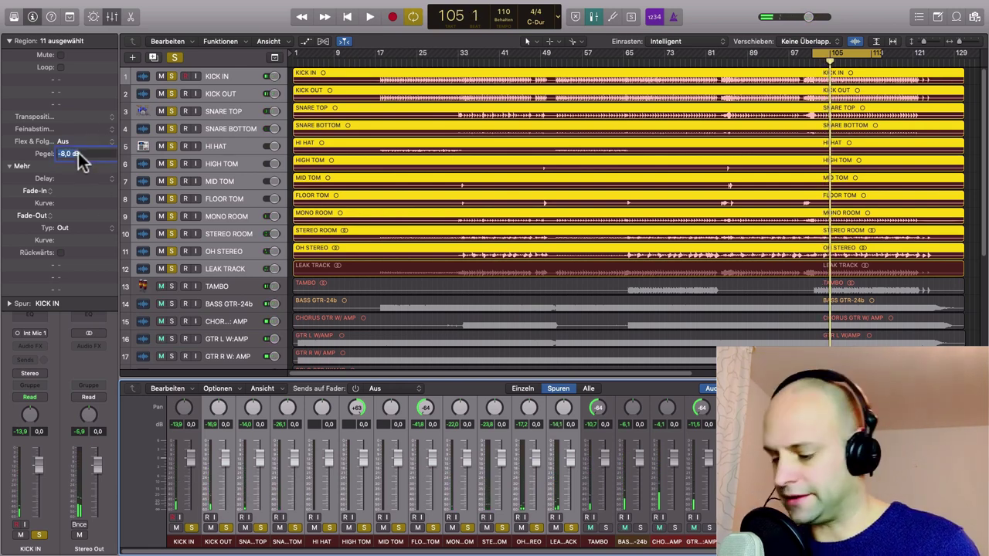
pyautogui.write('0')
pyautogui.press('Return')
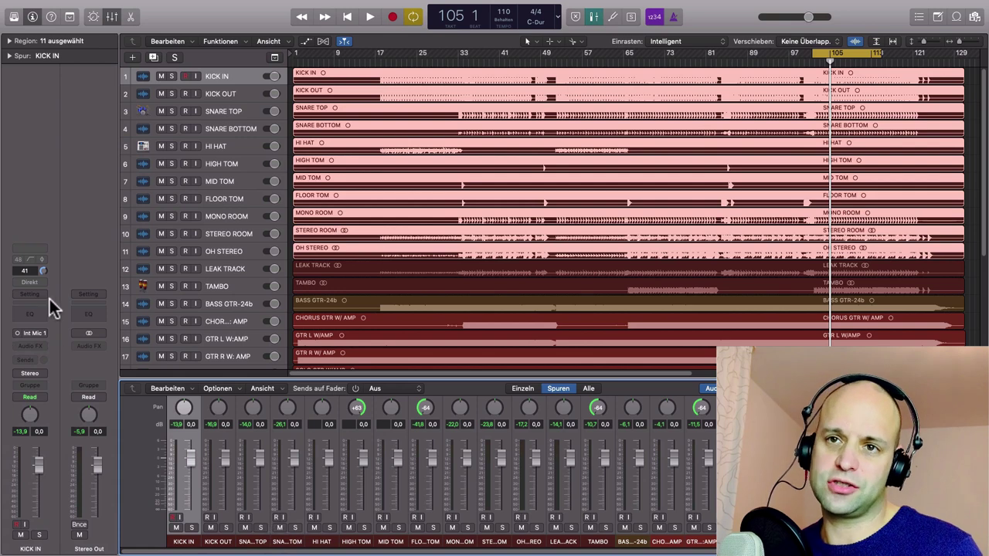
# Insert a mono Gain utility plug-in on the KICK IN channel
pyautogui.click(37, 345)
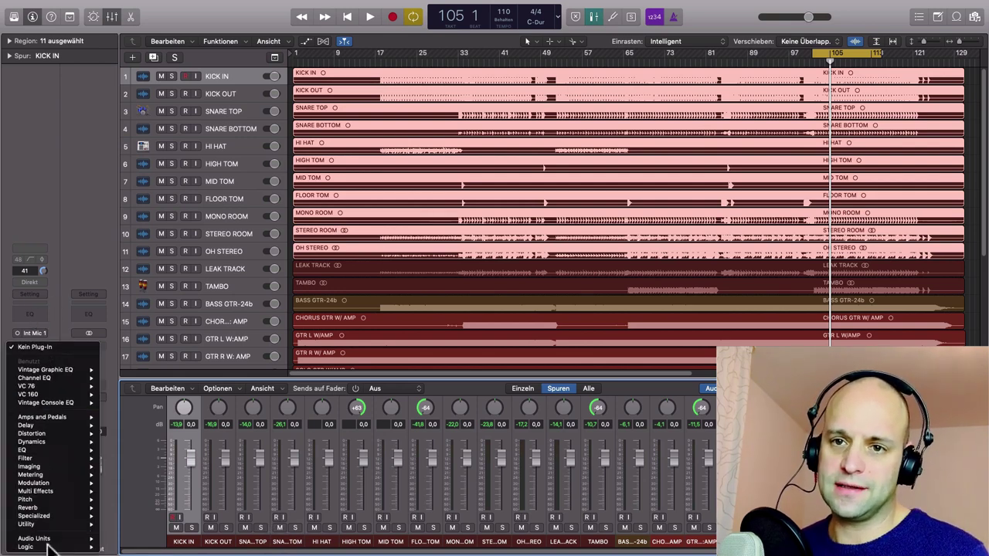
pyautogui.moveTo(35, 524)
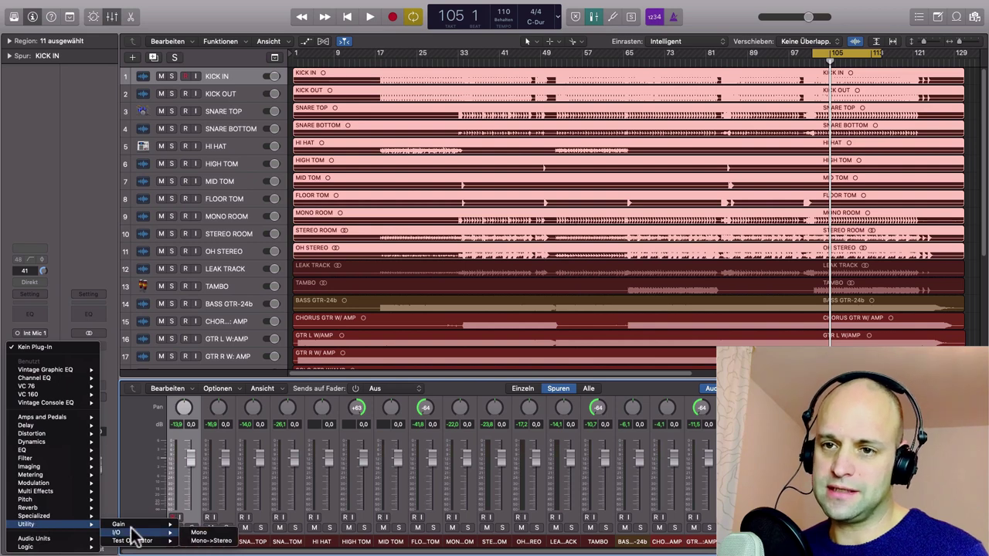
pyautogui.moveTo(142, 524)
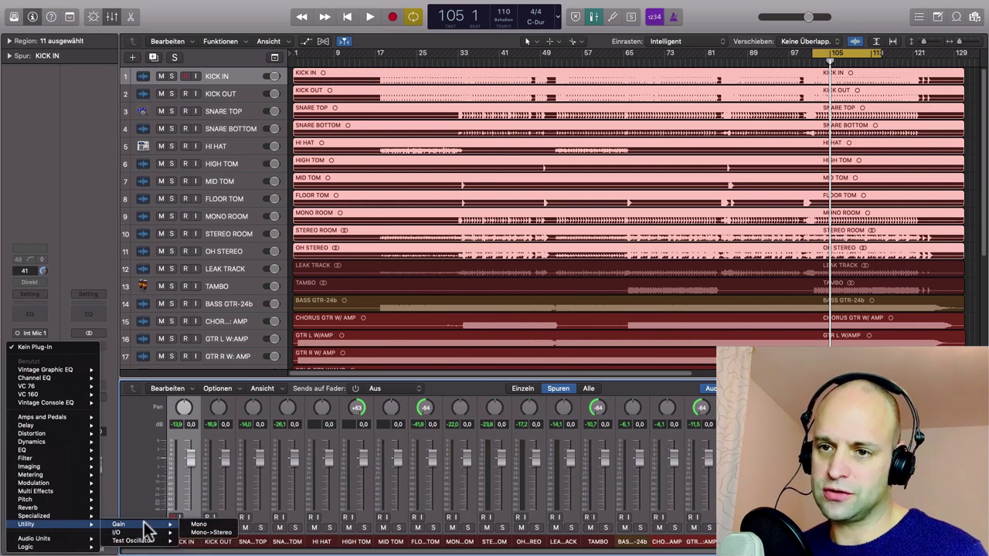
pyautogui.click(198, 525)
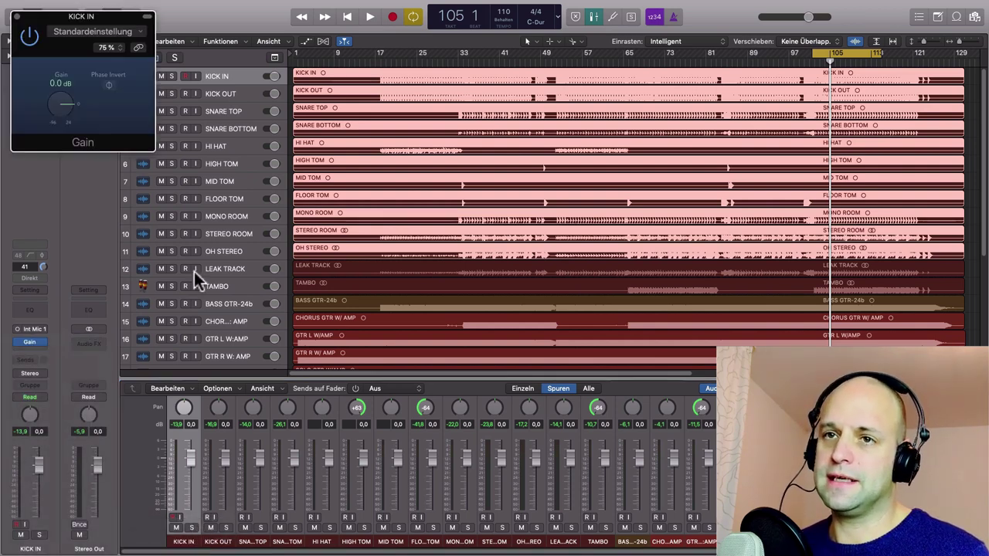
# Solo the KICK IN track and lower its Gain plug-in to -8 dB during playback
pyautogui.moveTo(101, 40); pyautogui.dragTo(304, 92)
pyautogui.click(220, 541)
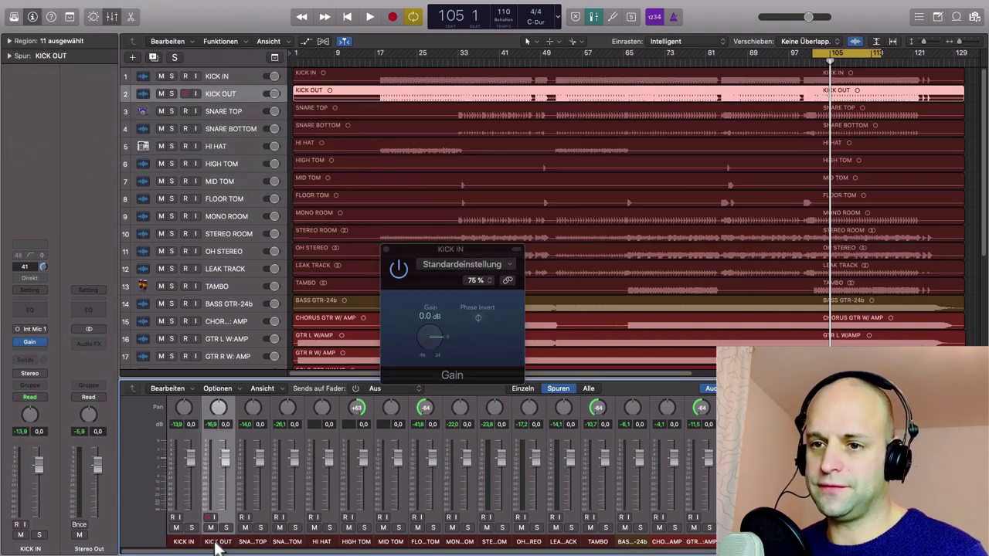
pyautogui.click(185, 541)
pyautogui.click(192, 528)
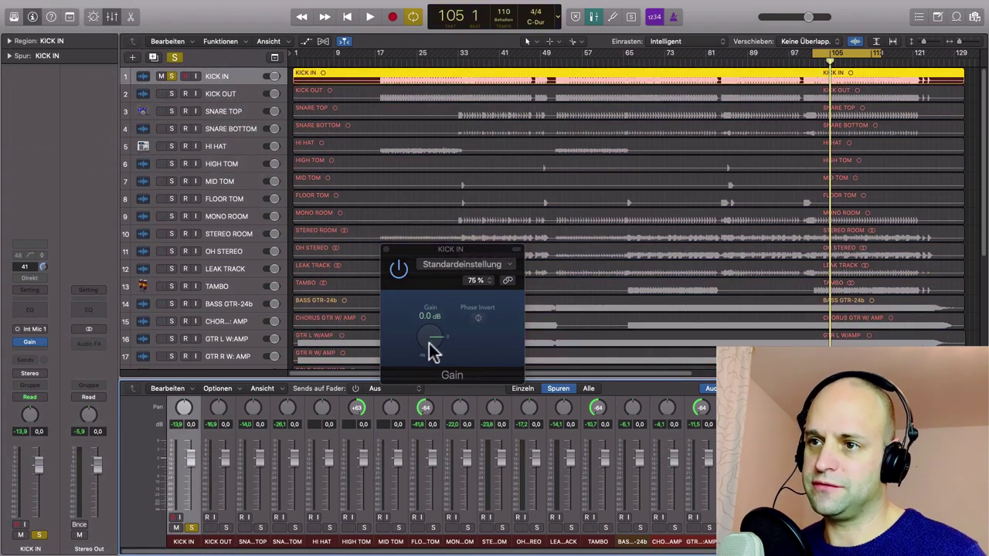
pyautogui.press('space')
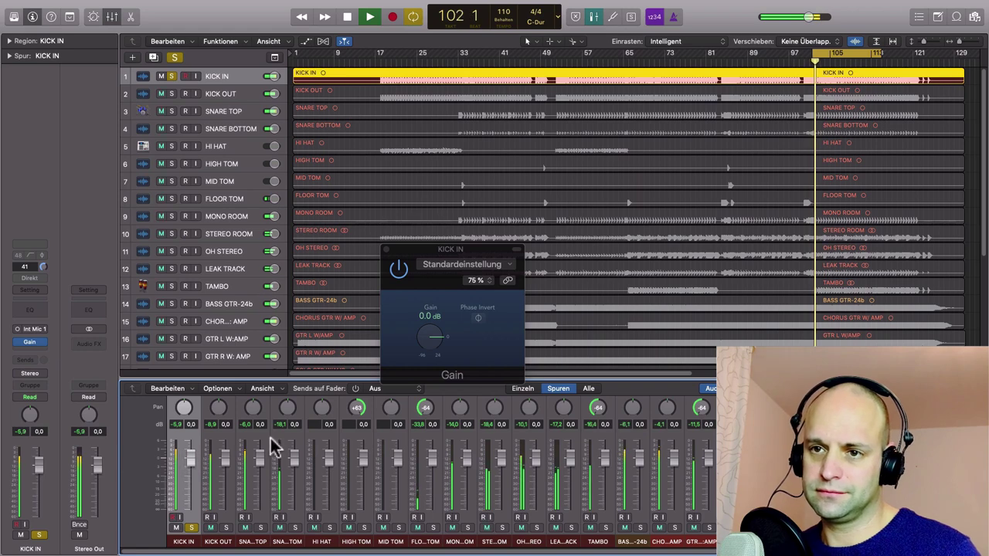
pyautogui.moveTo(427, 333); pyautogui.dragTo(430, 345)
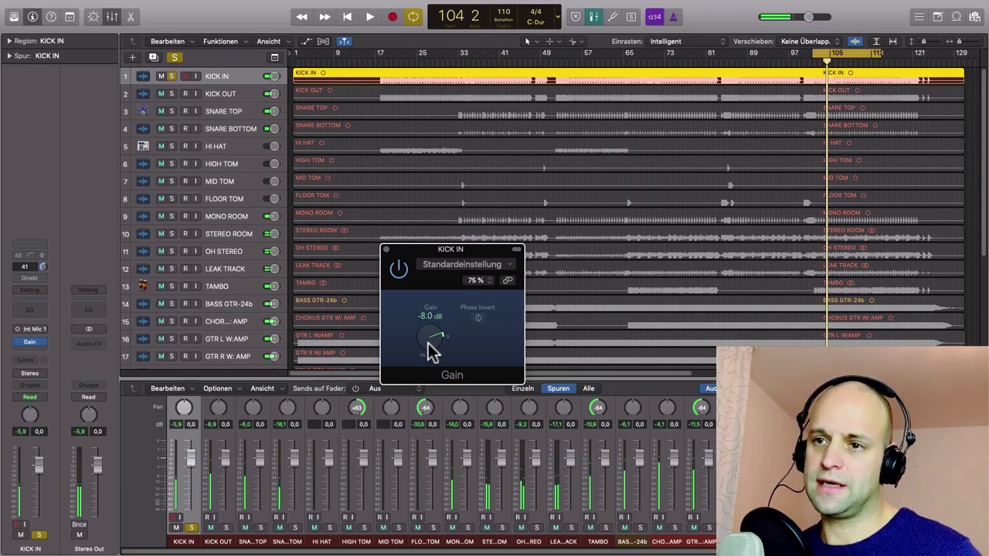
# Reset the KICK IN Gain plug-in to 0 dB, stop playback and unsolo the track
pyautogui.moveTo(430, 345)
pyautogui.mouseDown()
pyautogui.moveTo(421, 325)
pyautogui.moveTo(433, 347)
pyautogui.mouseUp()
pyautogui.press('space')
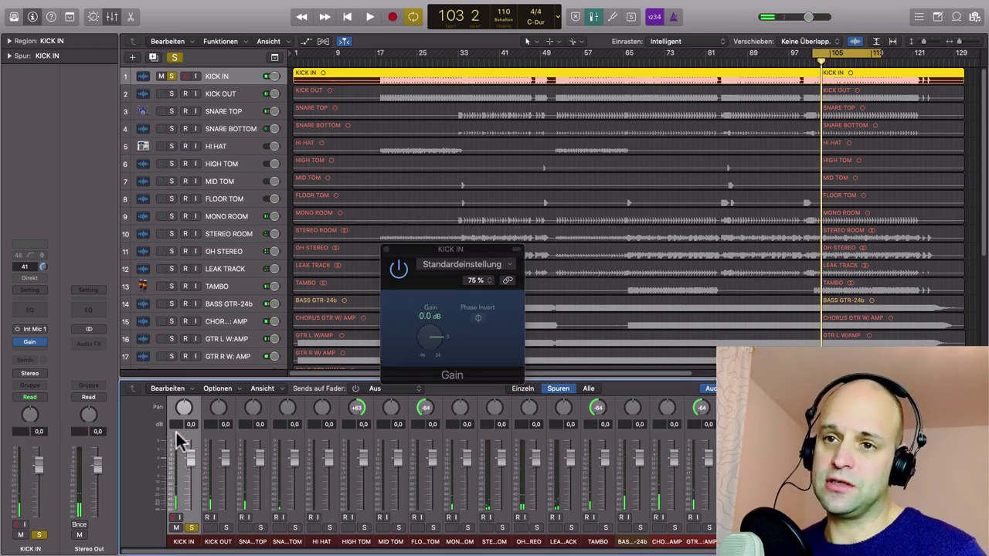
pyautogui.click(191, 528)
# Show the region parameters of KICK OUT and open its region gain value for editing
pyautogui.click(231, 543)
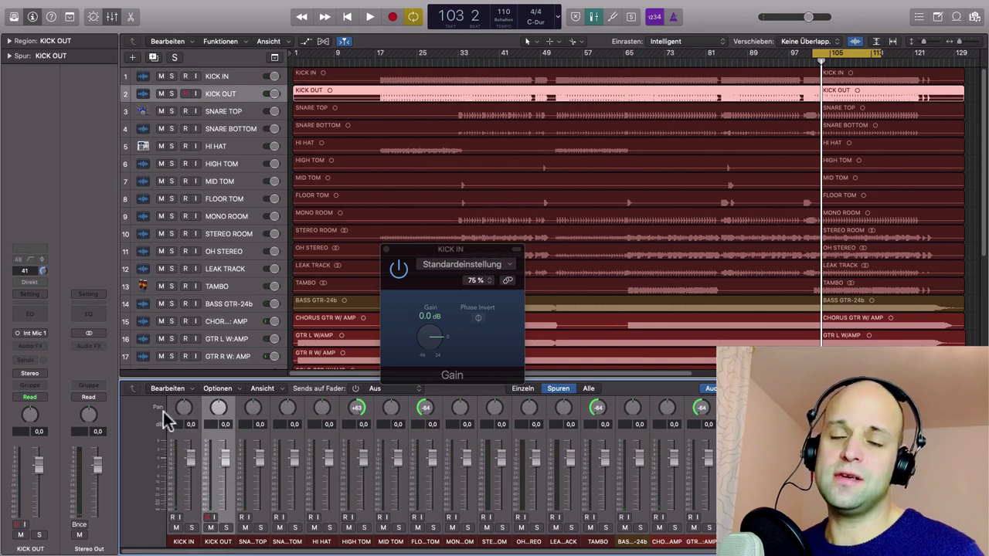
pyautogui.click(9, 41)
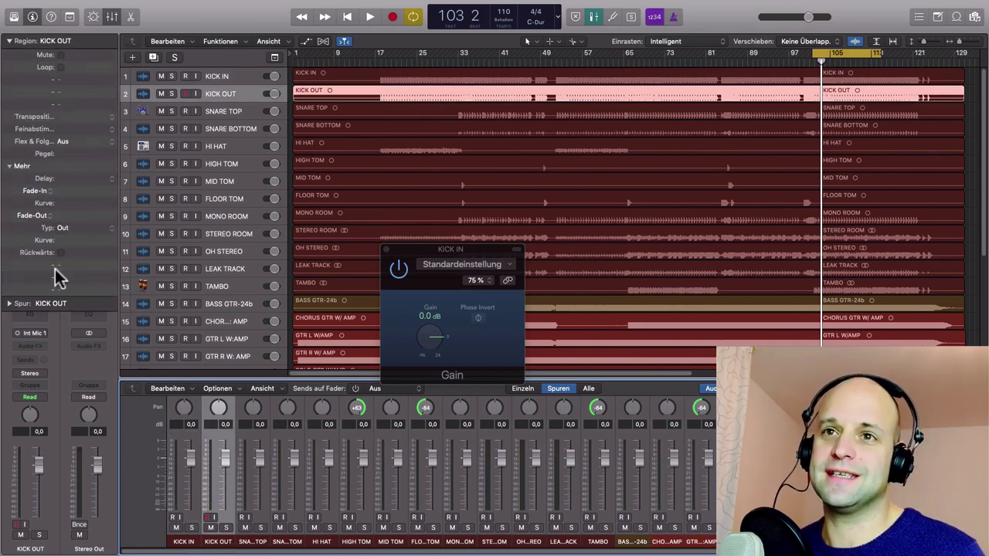
pyautogui.doubleClick(66, 151)
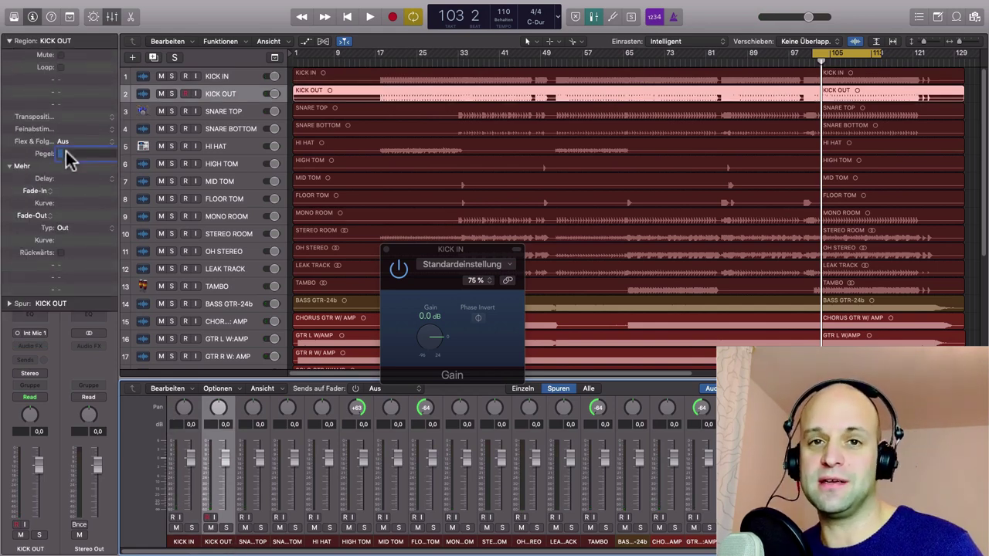
pyautogui.click(190, 540)
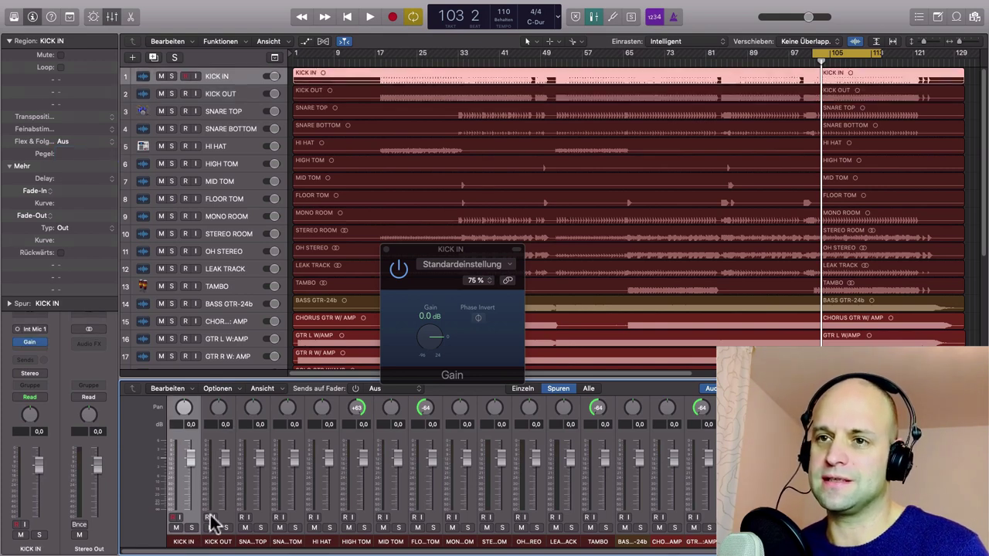
# Close the KICK IN Gain plug-in window and hide the mixer
pyautogui.click(387, 250)
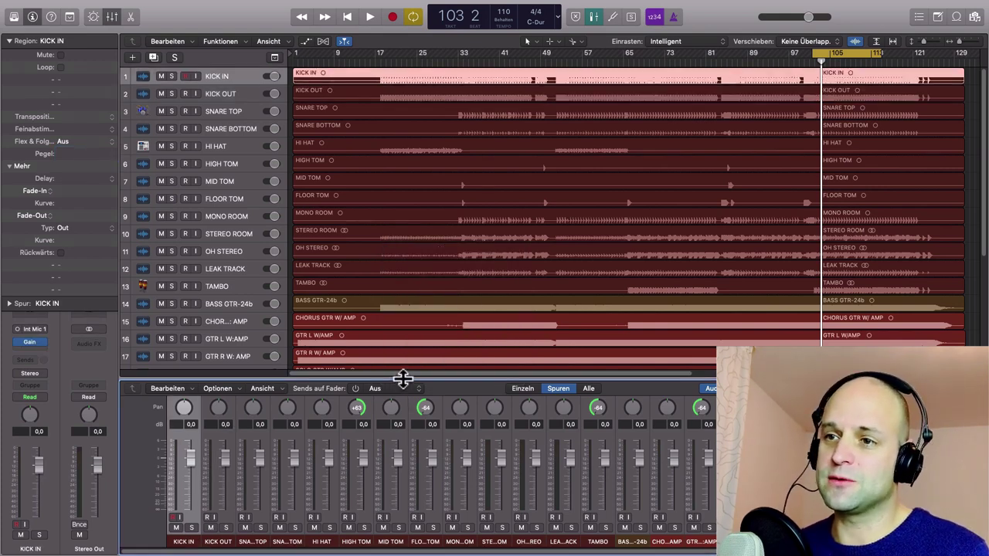
pyautogui.press('x')
pyautogui.click(420, 522)
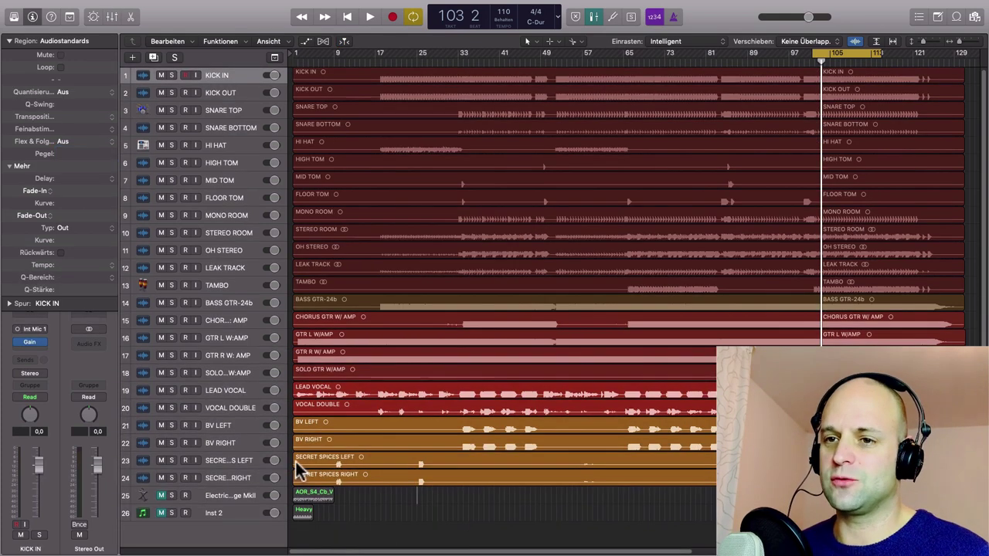
# Unmute the Electric Stage MkII track, collapse the region parameters and show its EXS24 instrument beside the channel strip
pyautogui.click(201, 501)
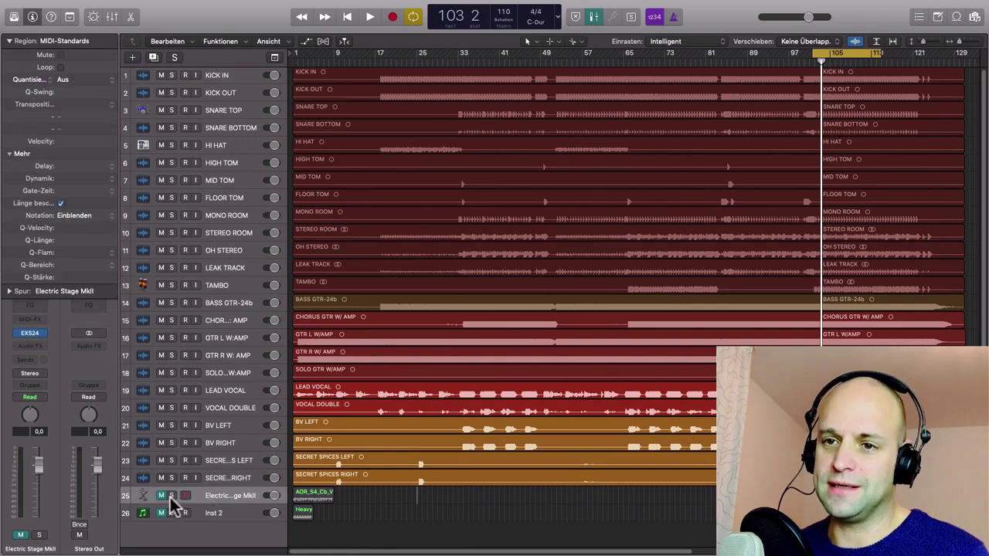
pyautogui.click(9, 40)
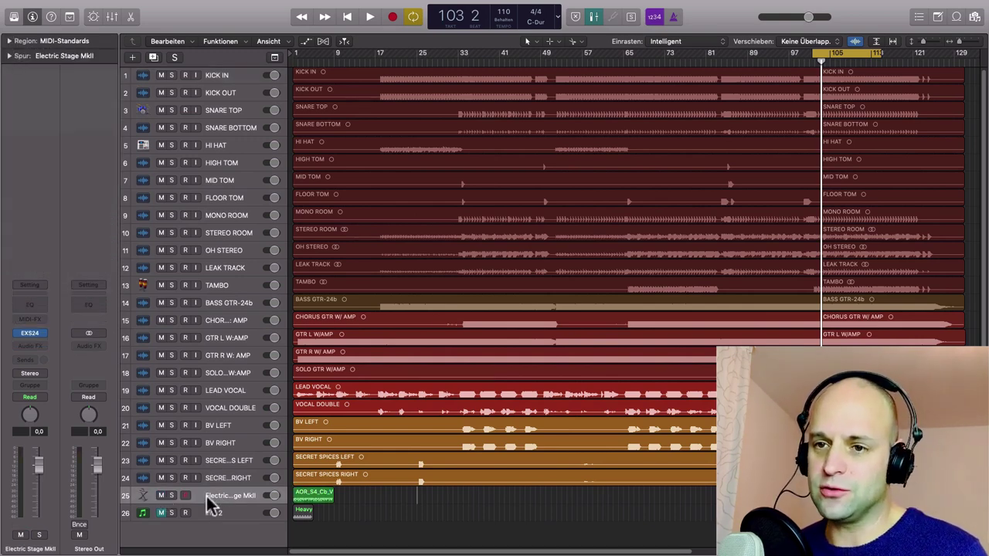
pyautogui.click(29, 334)
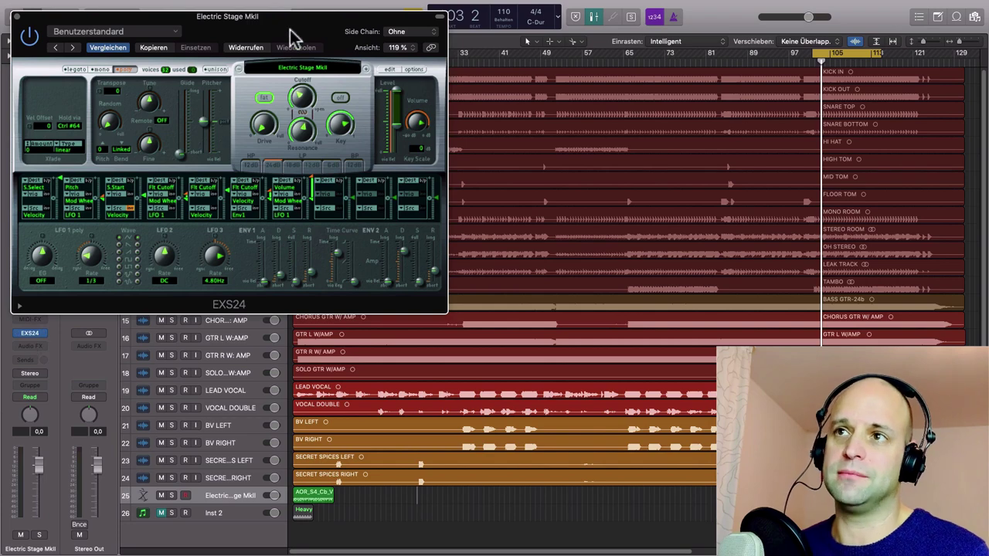
pyautogui.moveTo(290, 29); pyautogui.dragTo(598, 82)
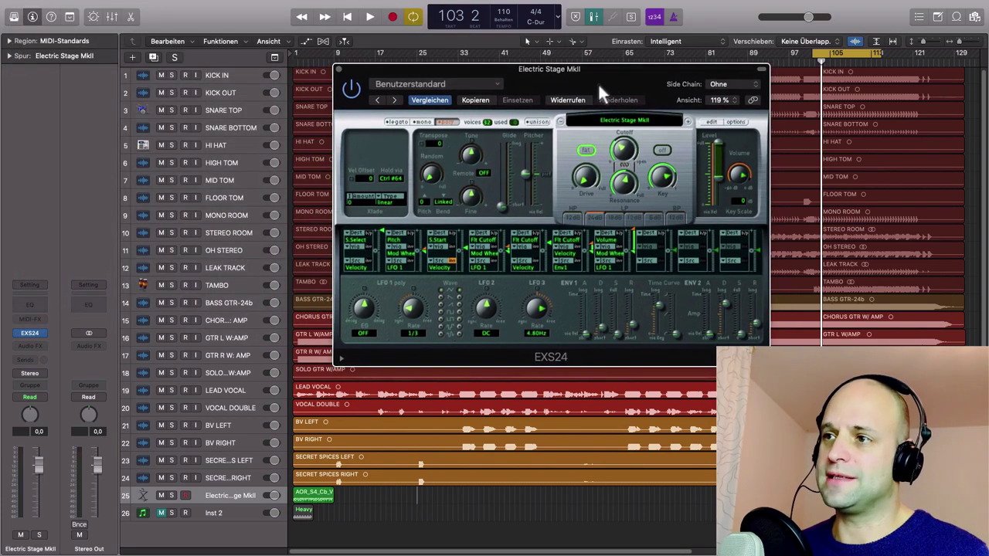
# Solo the Electric Stage MkII track, set the cycle range to its region and play it to check the level
pyautogui.click(171, 496)
pyautogui.click(315, 496)
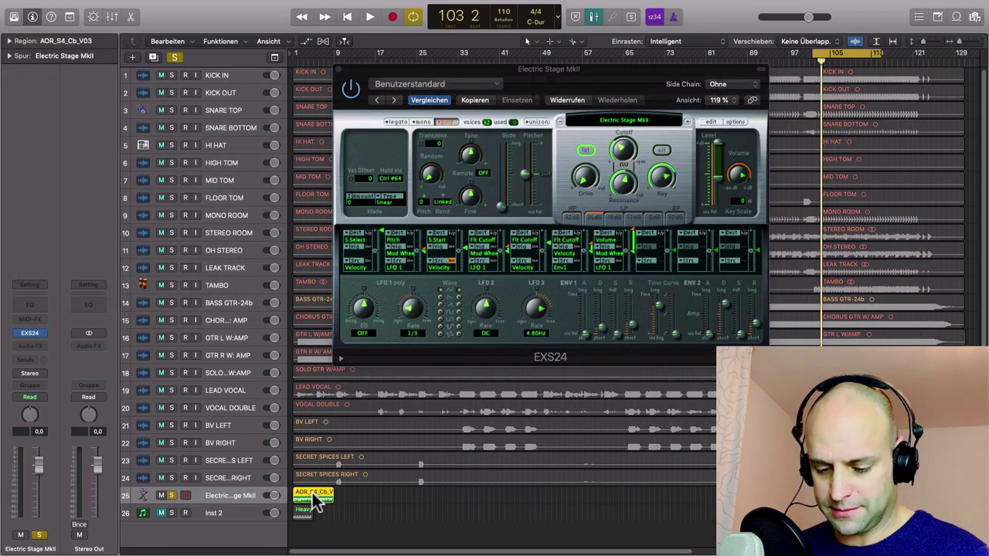
pyautogui.press('c')
pyautogui.press('Return')
pyautogui.press('space')
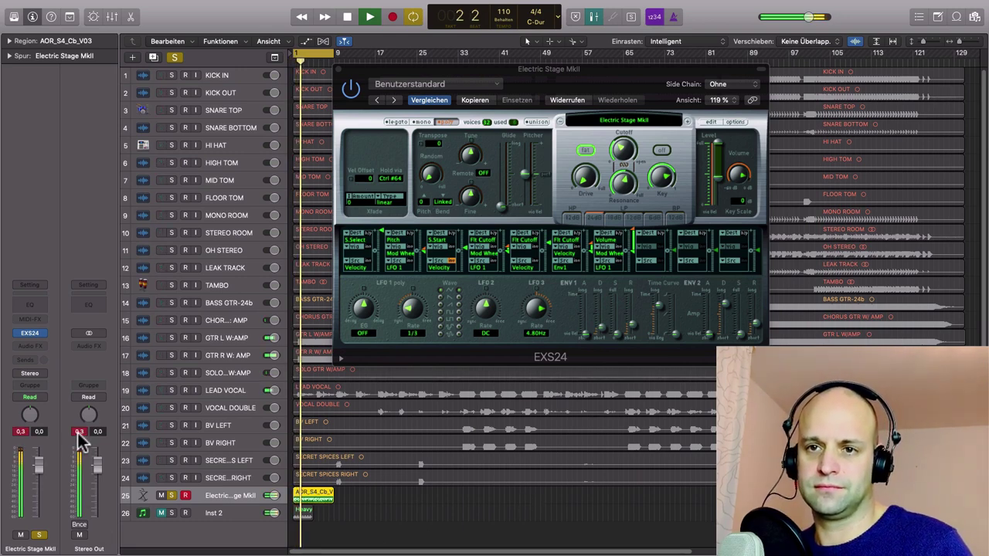
pyautogui.press('space')
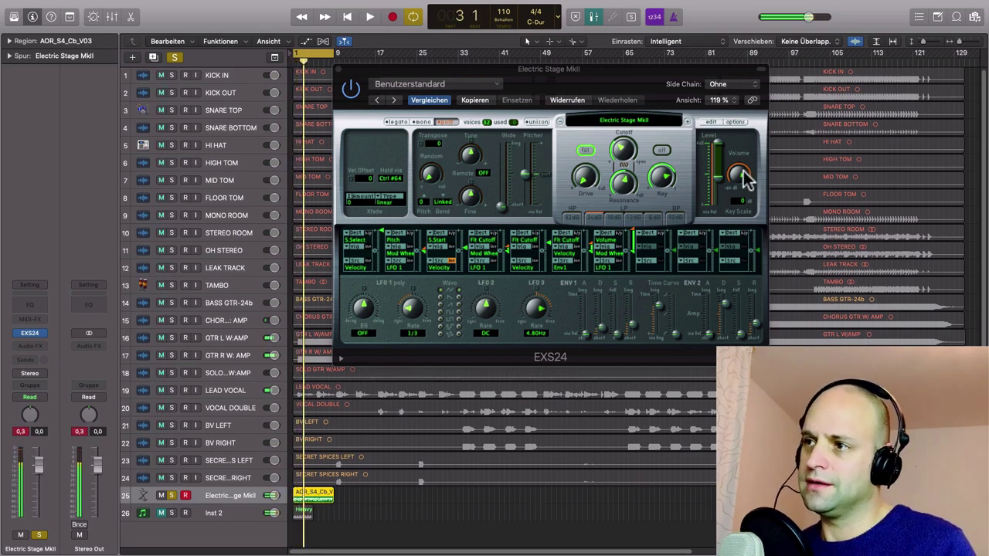
# Play the Electric Stage MkII region from the start and turn down the EXS24 output volume
pyautogui.press('s')
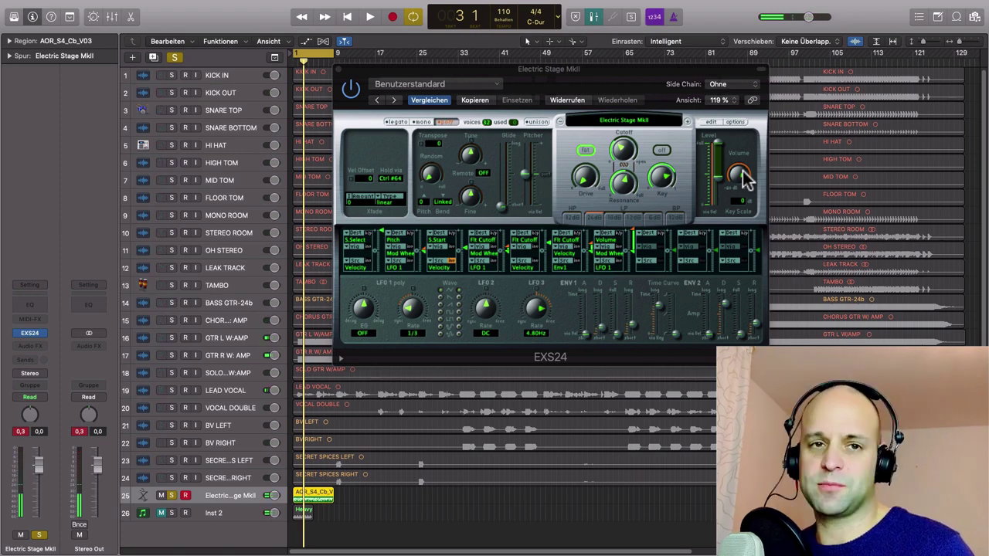
pyautogui.press('Return')
pyautogui.press('space')
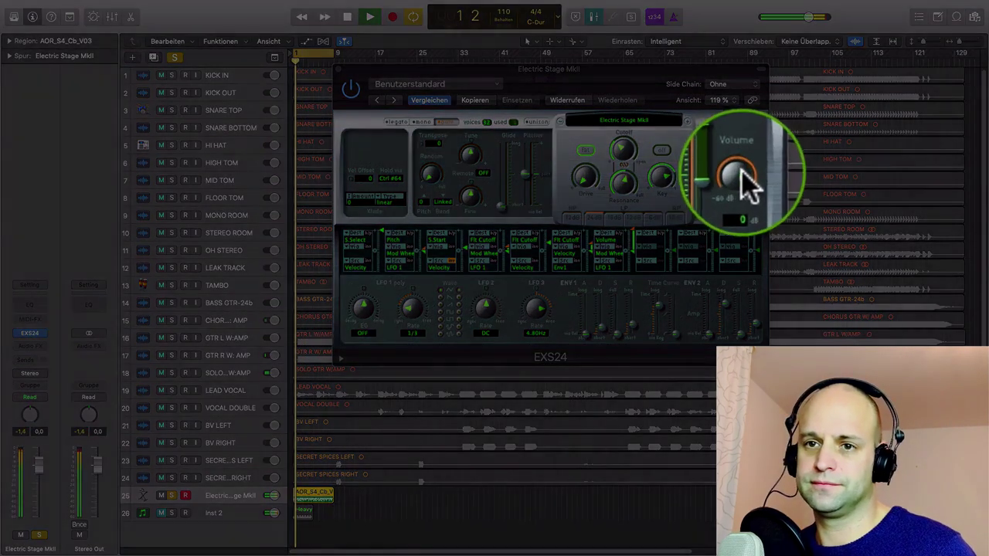
pyautogui.moveTo(739, 170); pyautogui.dragTo(741, 203)
pyautogui.press('space')
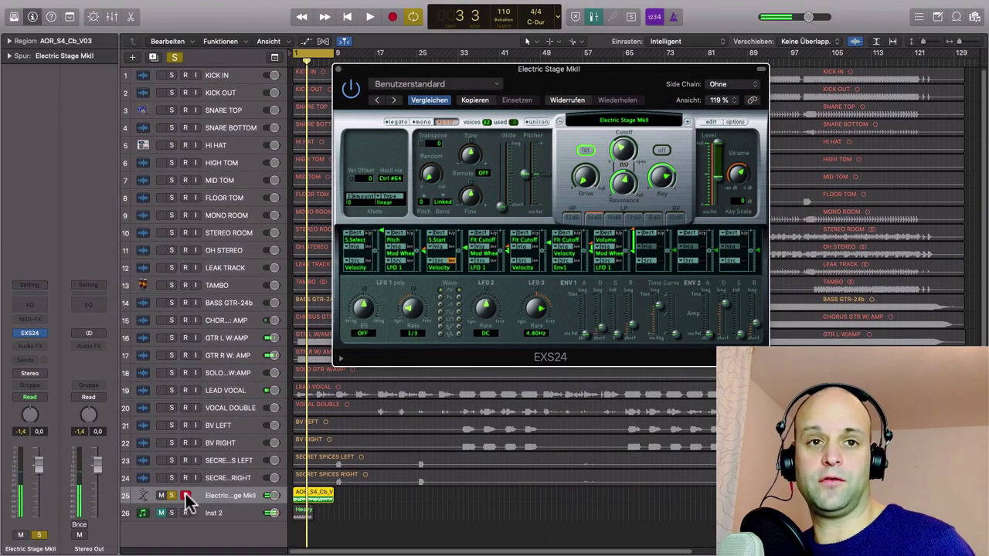
# Unsolo Electric Stage MkII, solo the Inst 2 track and replace the EXS24 window with Addictive Drums 2
pyautogui.click(172, 495)
pyautogui.click(174, 516)
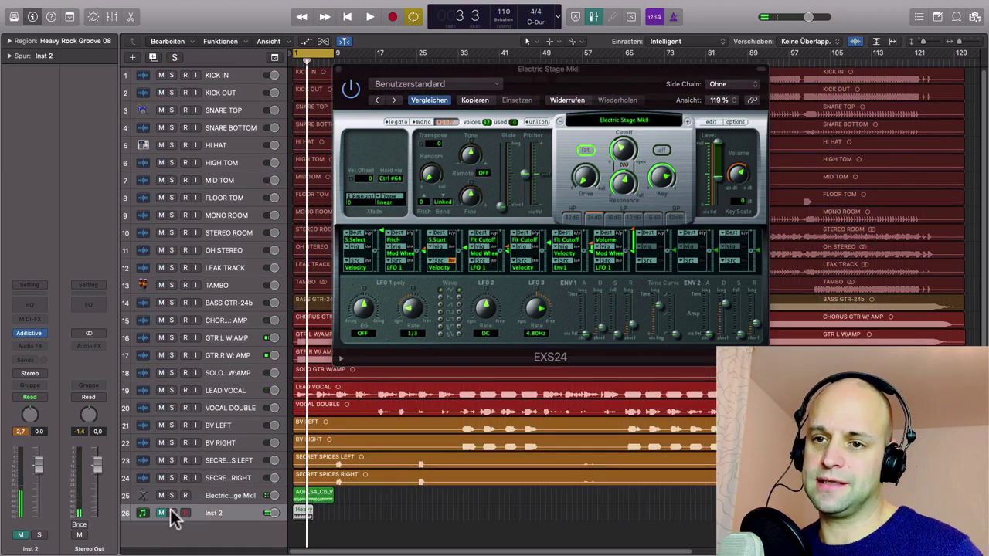
pyautogui.click(171, 513)
pyautogui.click(337, 69)
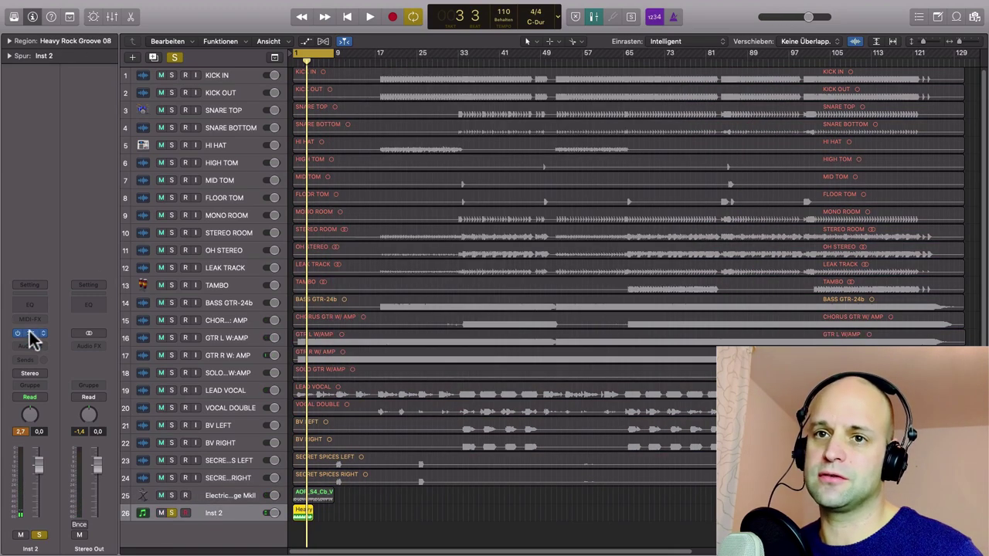
pyautogui.click(28, 336)
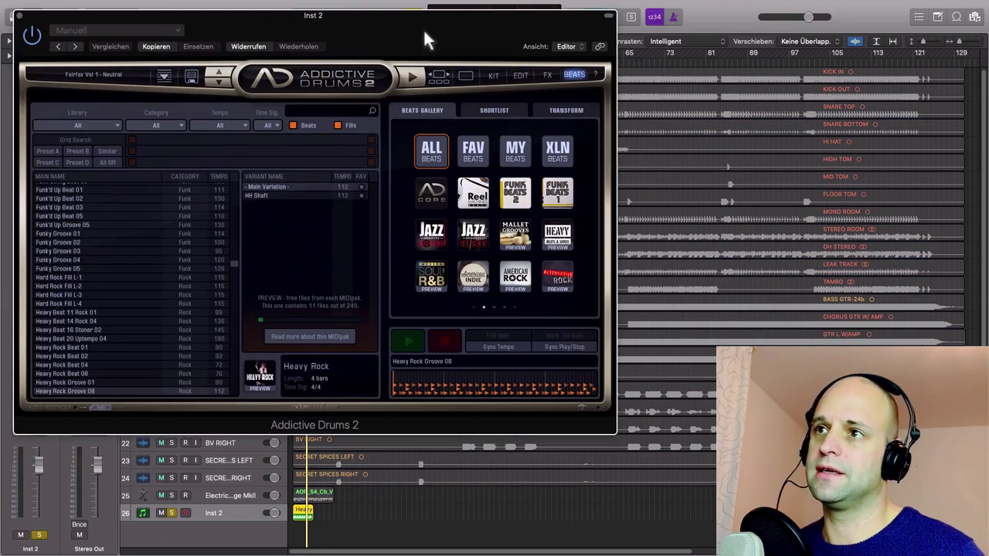
# Show the Addictive Drums 2 kit mixer and lower its master fader to about -16.9 dB during playback
pyautogui.moveTo(423, 29); pyautogui.dragTo(586, 29)
pyautogui.click(653, 81)
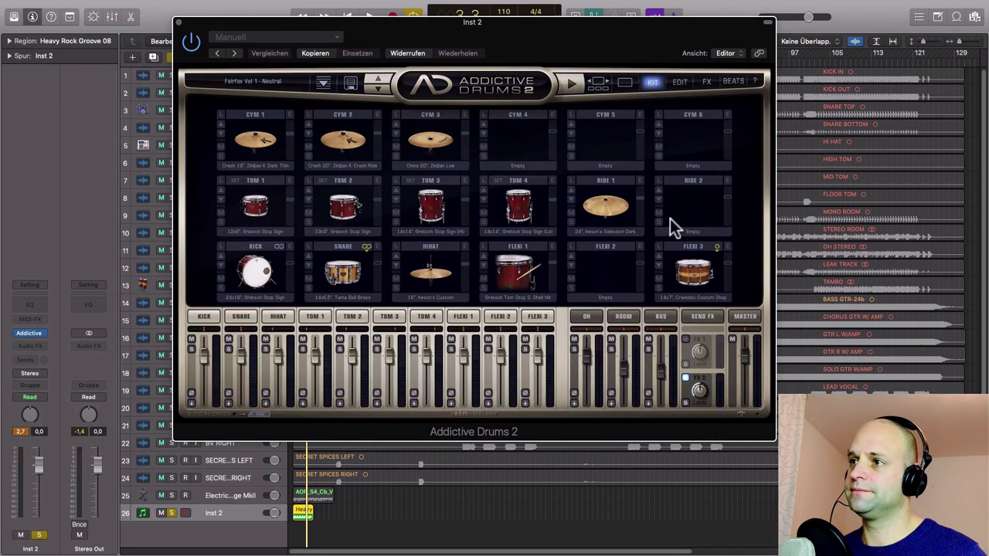
pyautogui.press('space')
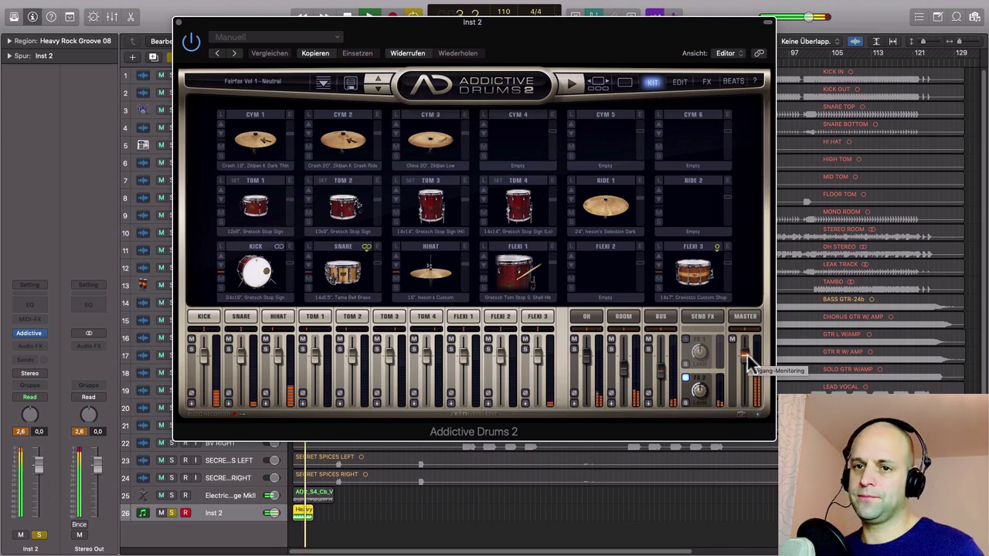
pyautogui.moveTo(750, 363); pyautogui.dragTo(739, 389)
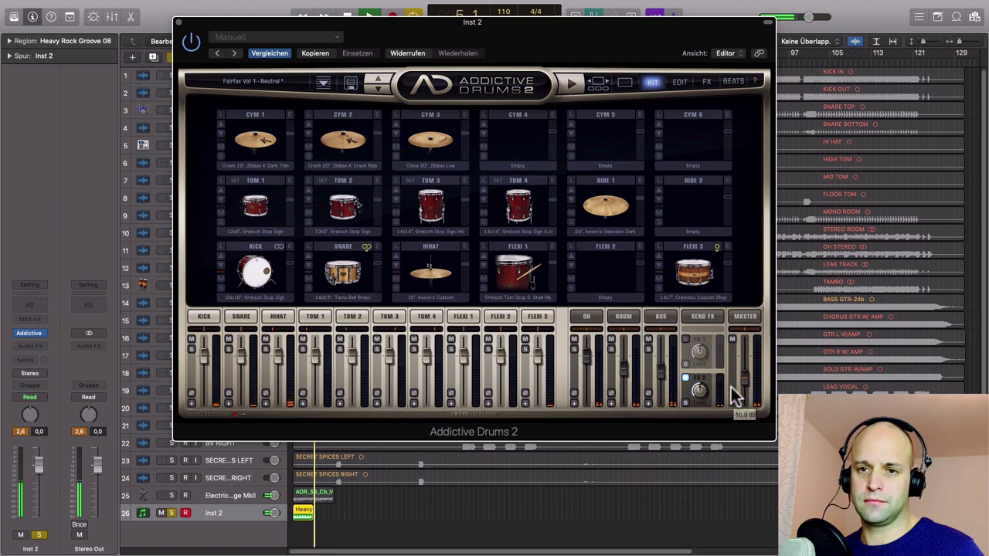
pyautogui.press('space')
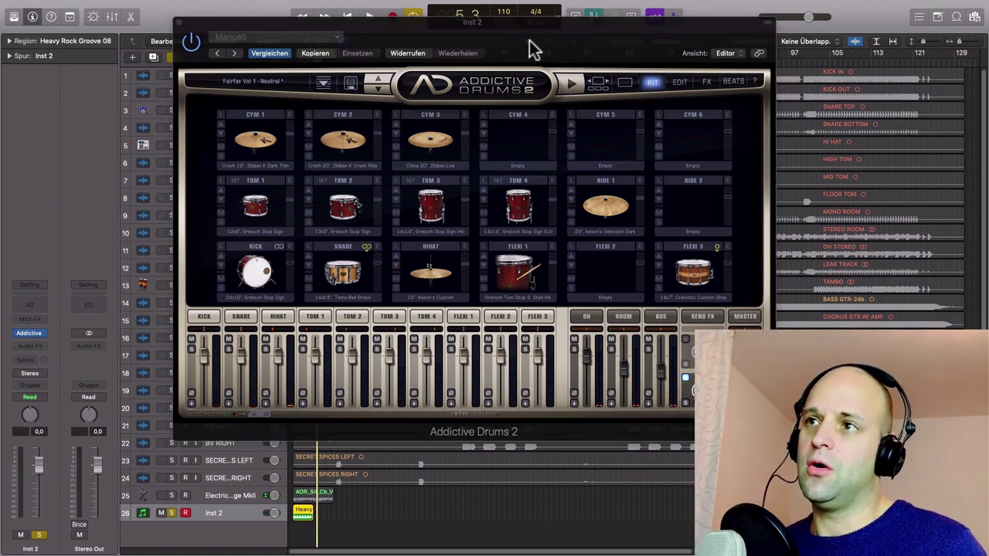
# Close the Addictive Drums 2 window and leave the Inst 2 track unsoloed and unmuted
pyautogui.moveTo(530, 44); pyautogui.dragTo(564, 47)
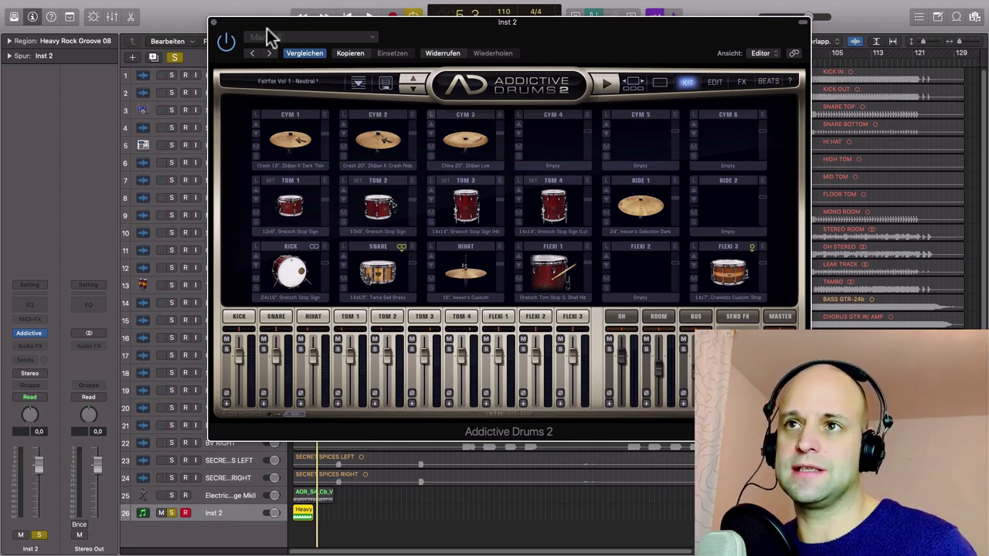
pyautogui.click(213, 23)
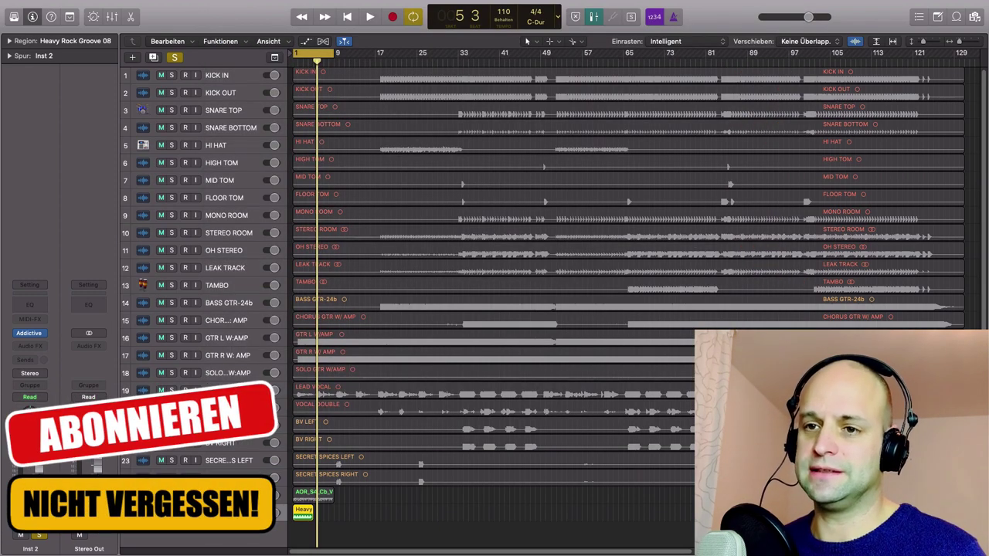
pyautogui.press('m')
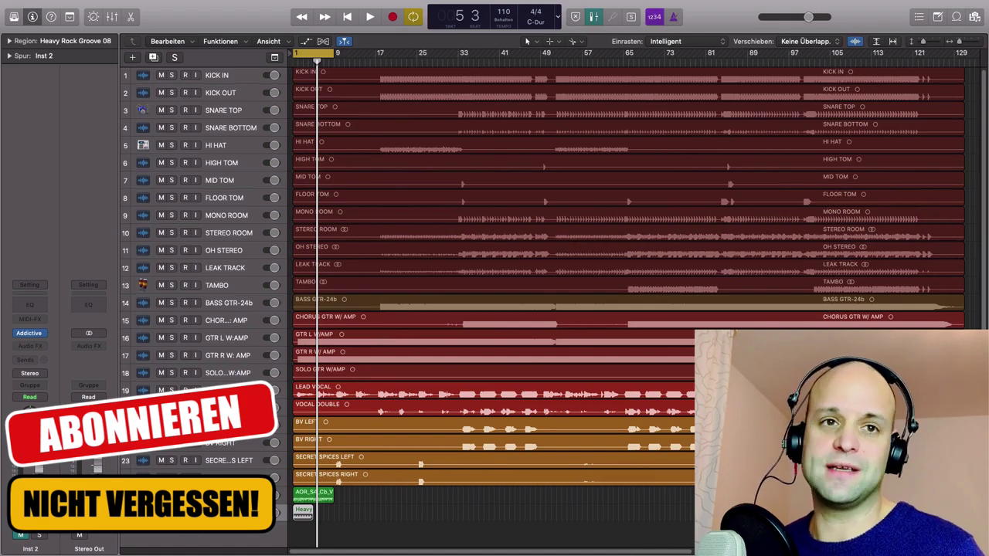
pyautogui.press('m')
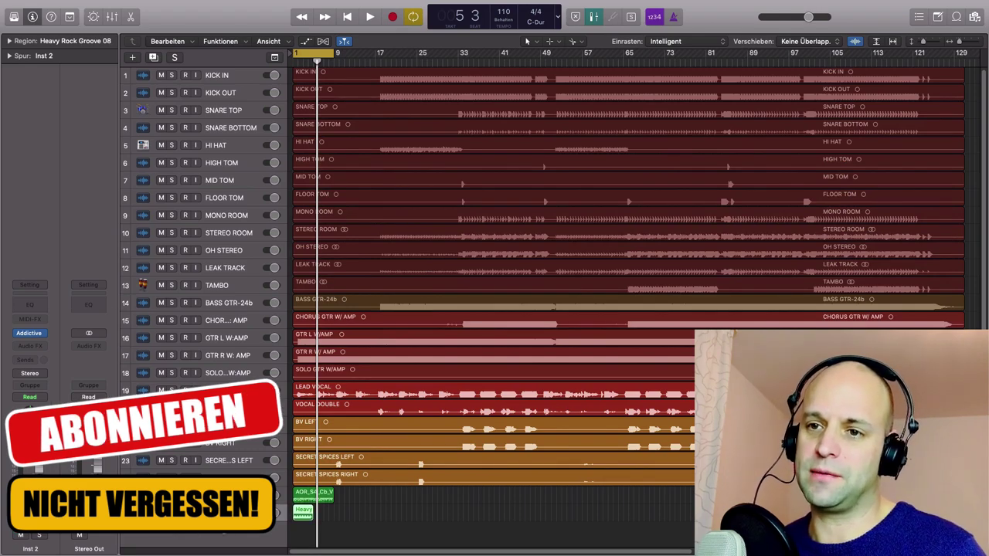
pyautogui.click(372, 513)
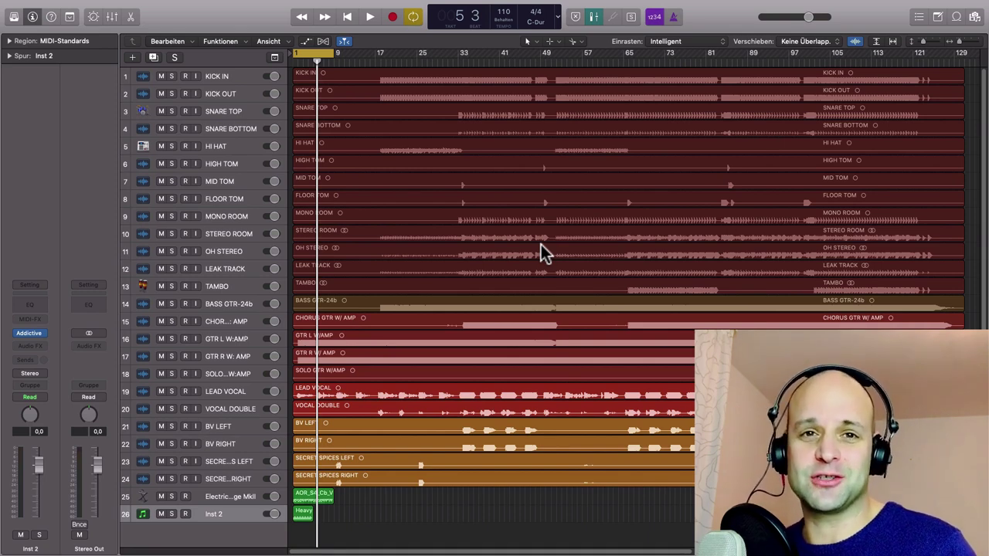
# Delete the Inst 2 and Electric Stage MkII tracks together with their regions
pyautogui.click(236, 519)
pyautogui.press('Delete')
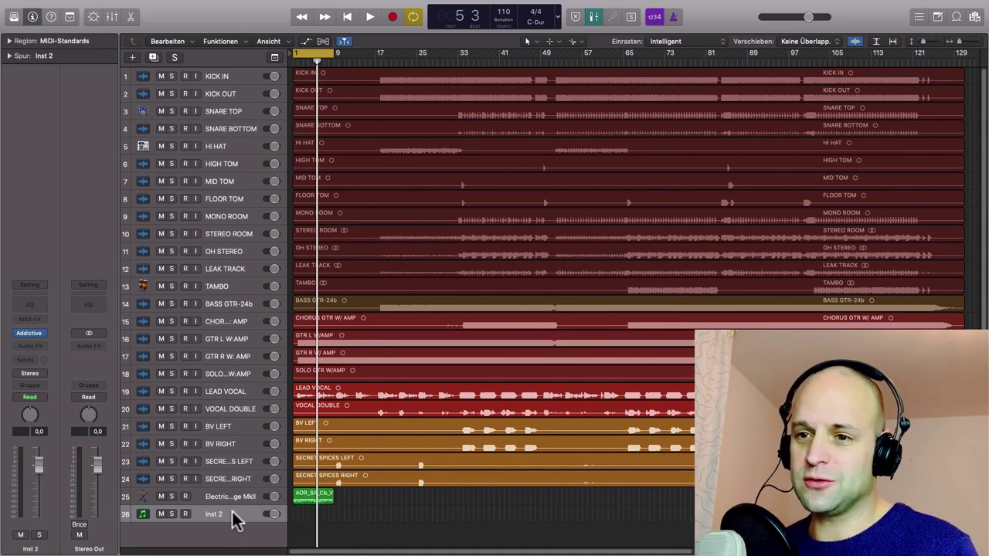
pyautogui.press('Delete')
pyautogui.press('Delete')
pyautogui.press('Delete')
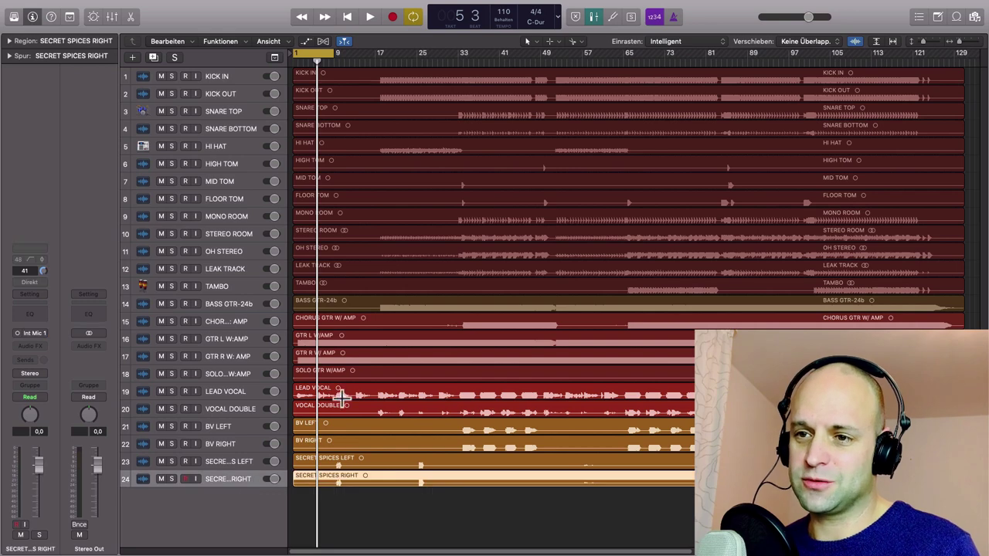
# Move the cycle range to the end of the song and extend it from about bar 100 to bar 125
pyautogui.moveTo(320, 54); pyautogui.dragTo(825, 158)
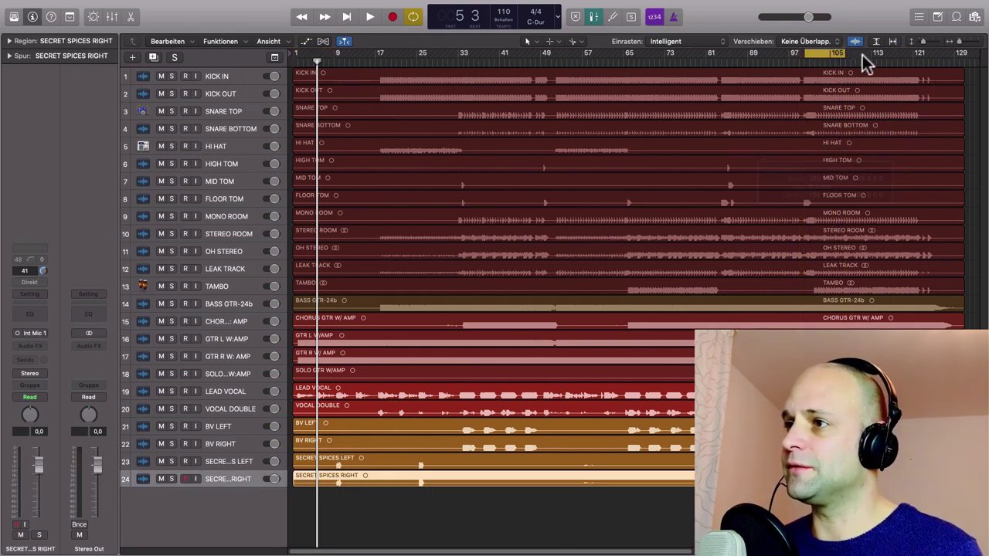
pyautogui.moveTo(838, 50); pyautogui.dragTo(931, 156)
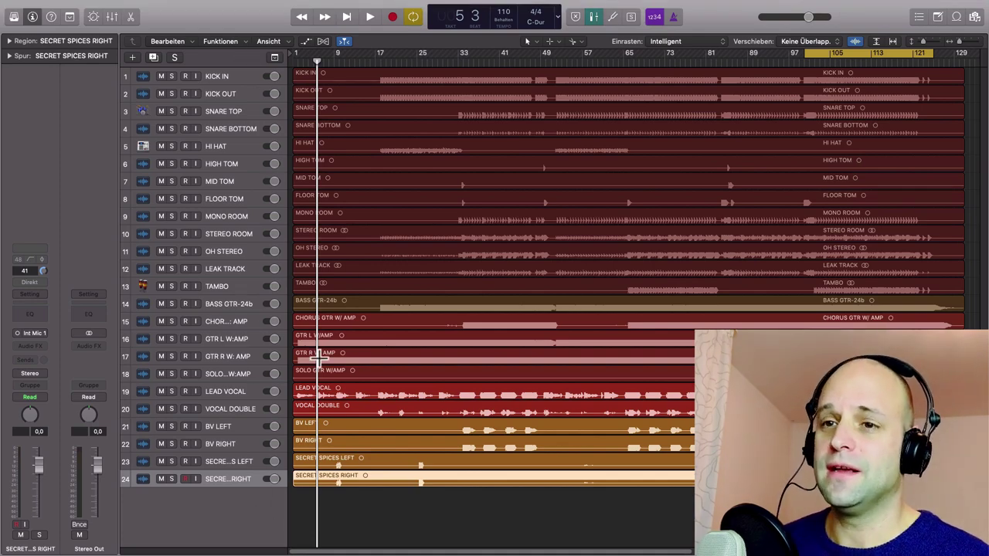
# Select all regions in the project and open the region level normalisation settings for them
pyautogui.press('super+a')
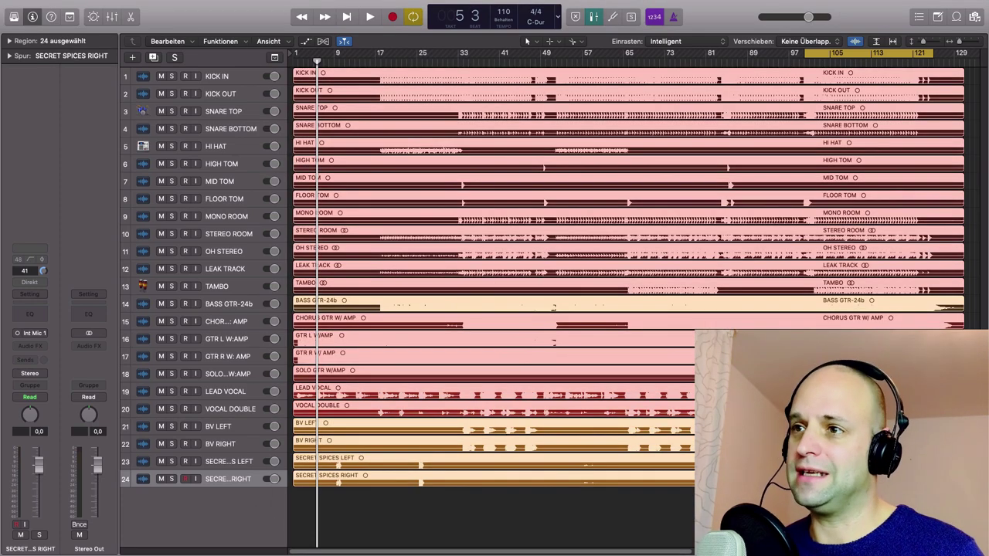
pyautogui.click(230, 41)
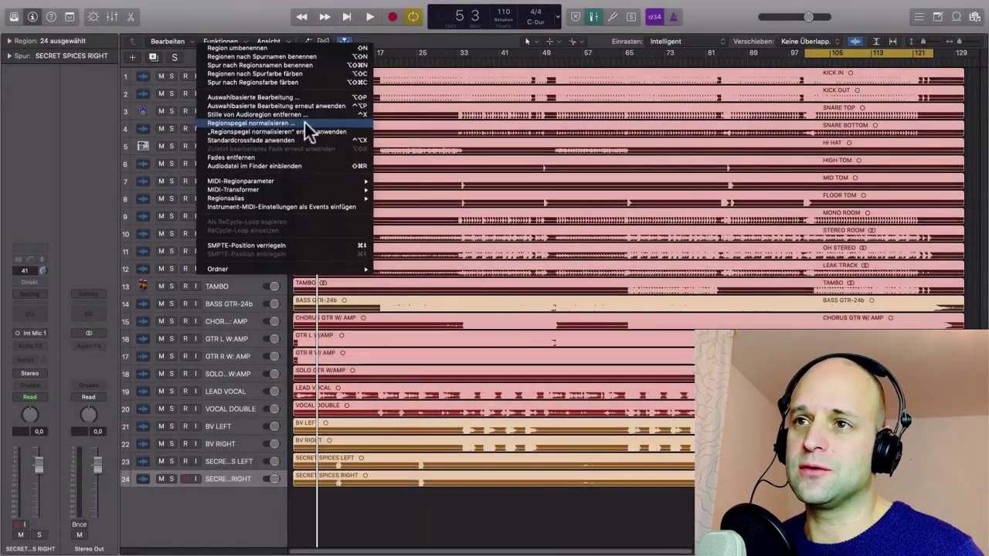
pyautogui.click(267, 122)
pyautogui.click(224, 41)
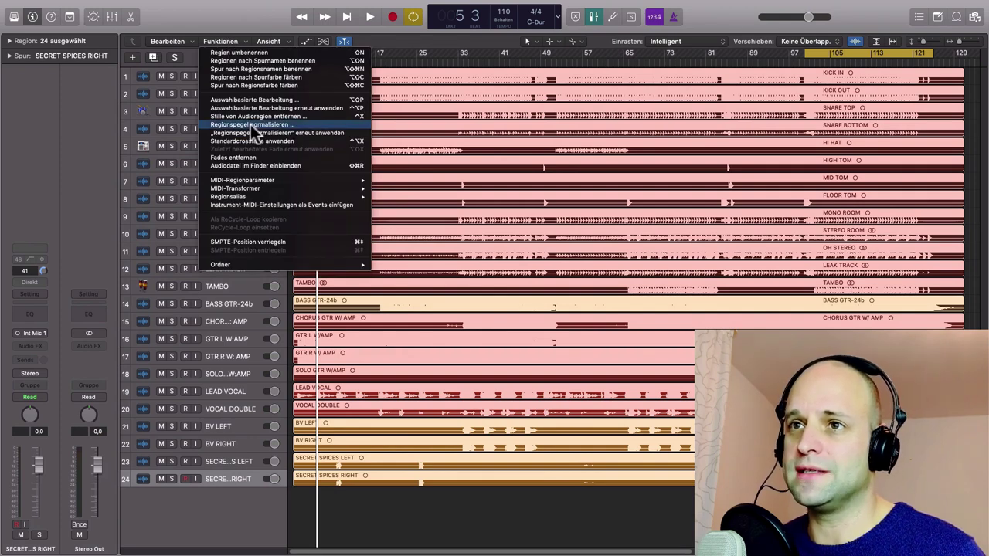
pyautogui.click(251, 125)
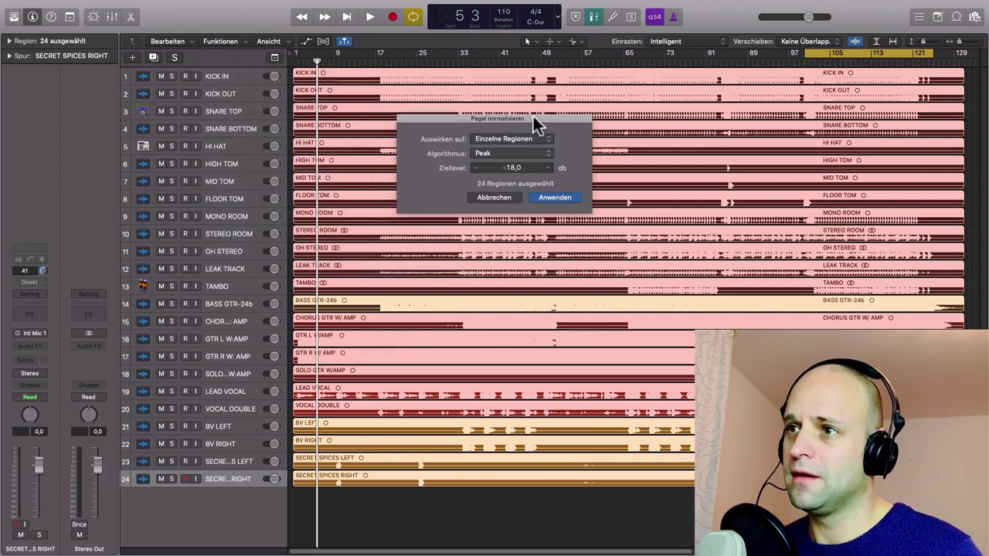
pyautogui.moveTo(532, 124); pyautogui.dragTo(566, 124)
# Try the Loudness algorithm, then set the normalisation to Peak for individual regions (Einzelne Regionen)
pyautogui.click(578, 140)
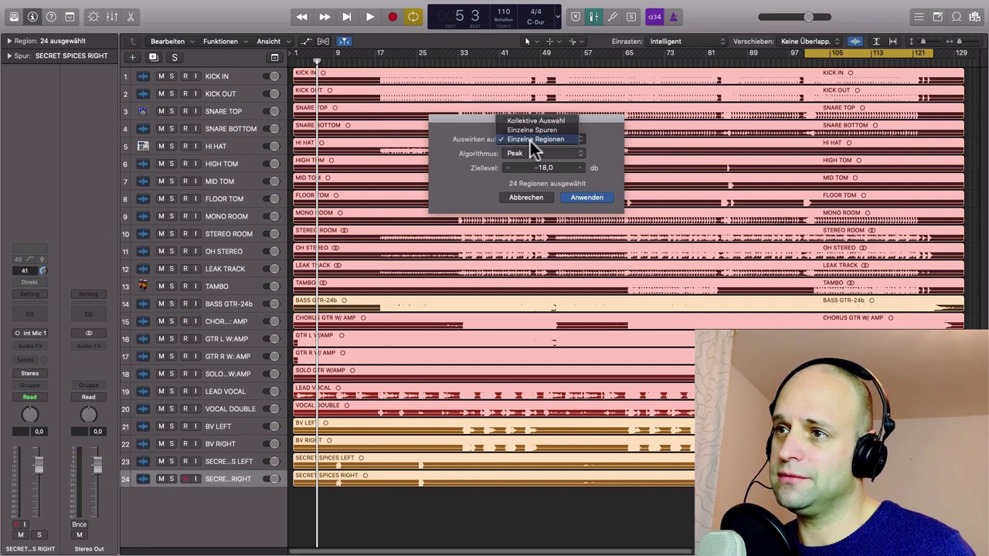
pyautogui.click(533, 140)
pyautogui.click(558, 155)
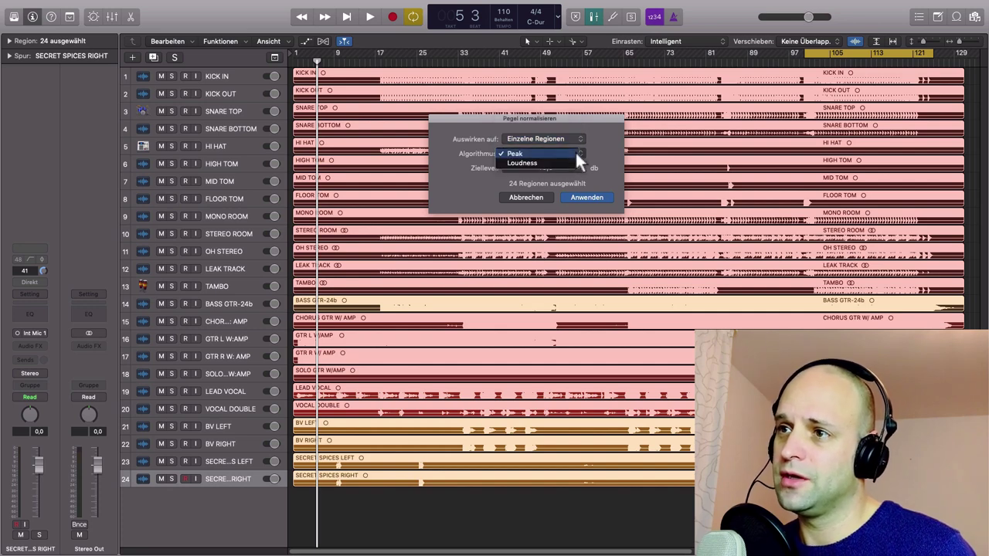
pyautogui.click(520, 164)
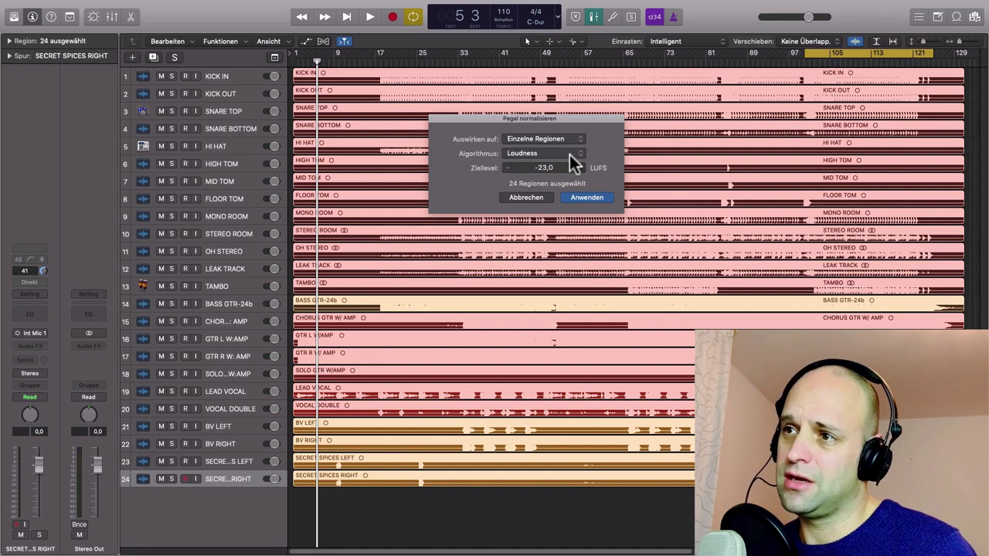
pyautogui.click(570, 154)
pyautogui.click(545, 144)
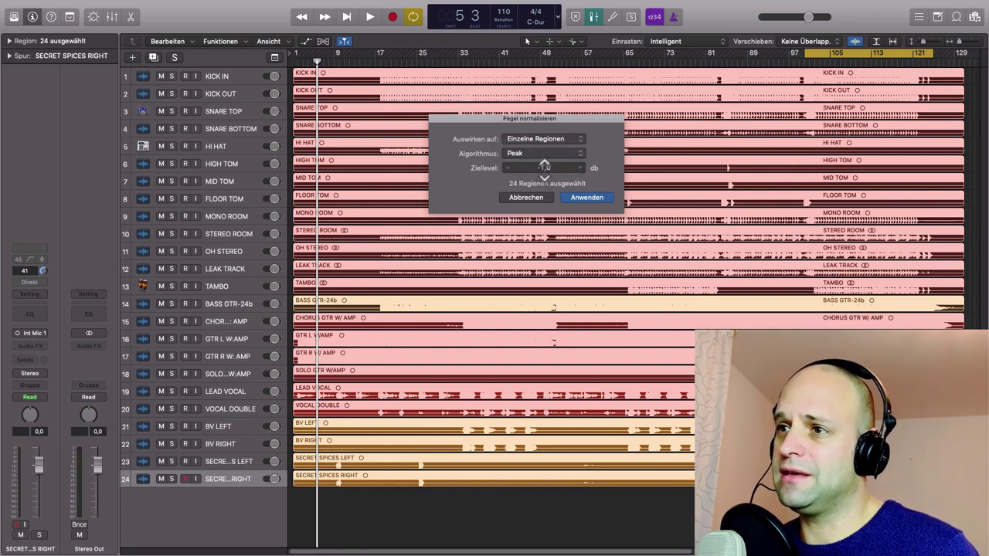
# Set the normalisation target level to -18 dB and apply it to all selected regions
pyautogui.doubleClick(544, 168)
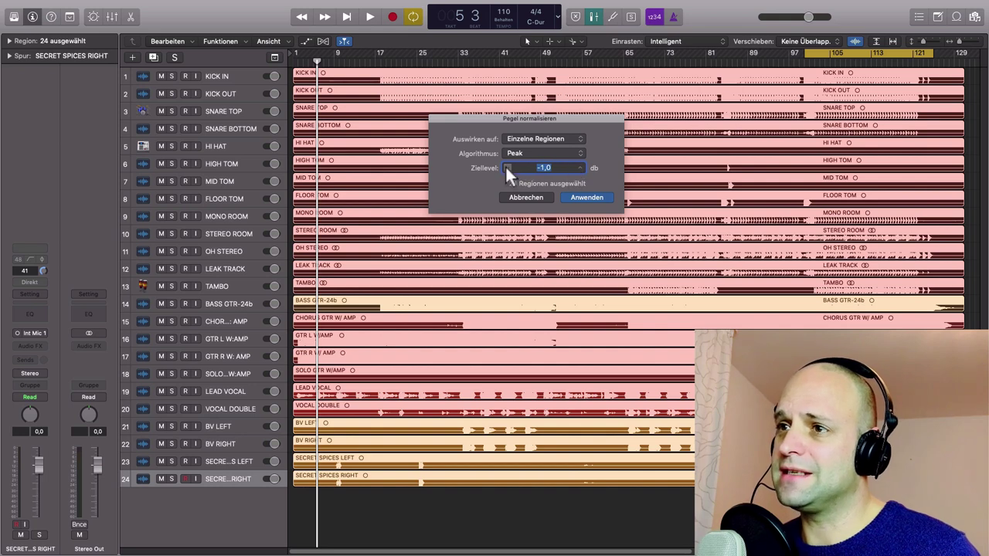
pyautogui.click(507, 167)
pyautogui.click(507, 168)
pyautogui.click(506, 168)
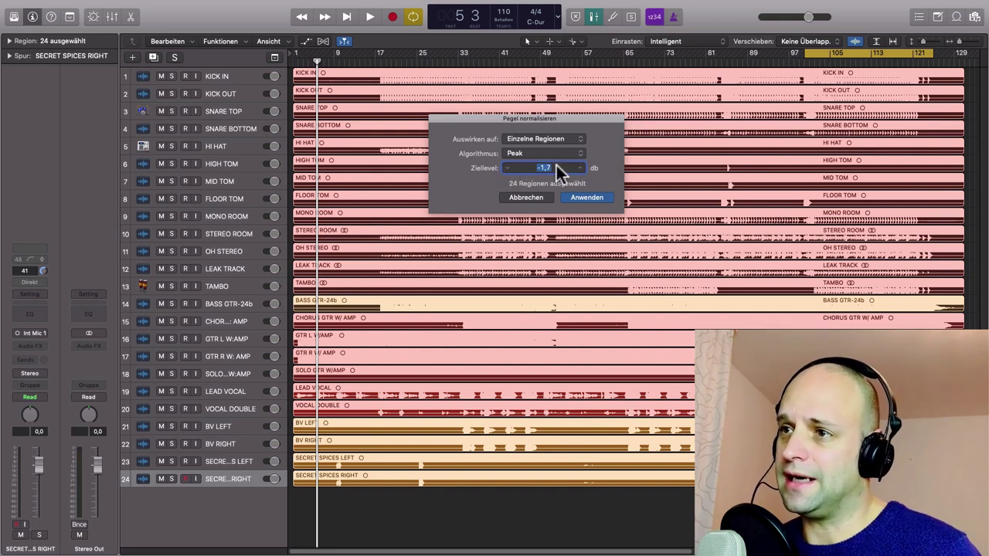
pyautogui.write('-18')
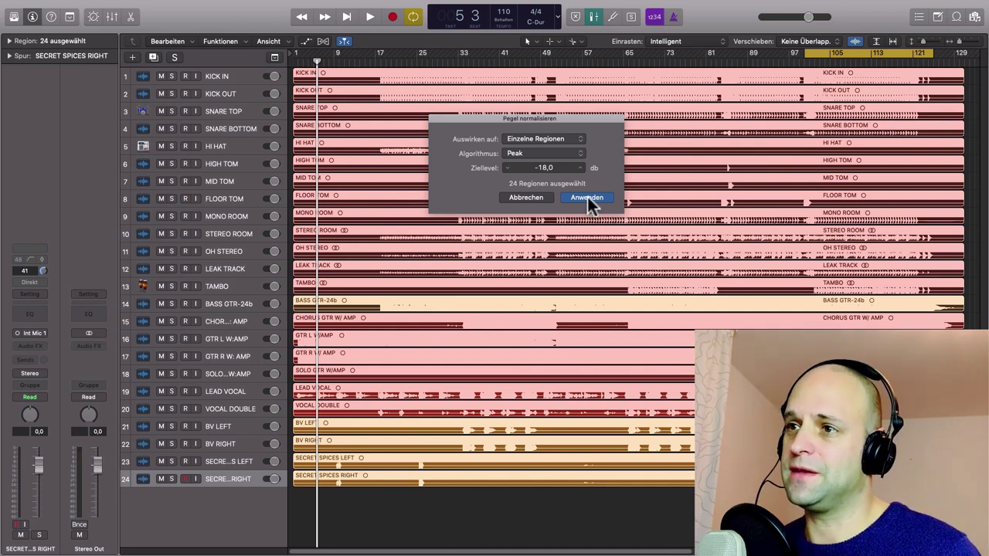
pyautogui.click(587, 197)
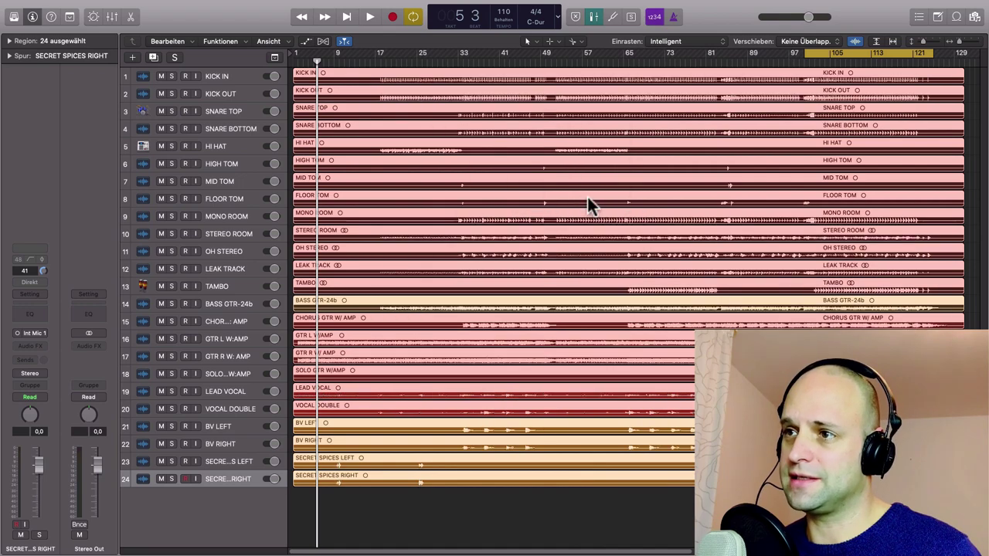
# Show the mixer, enlarge it to reveal the full channel strips and select the Stereo Out channel
pyautogui.press('x')
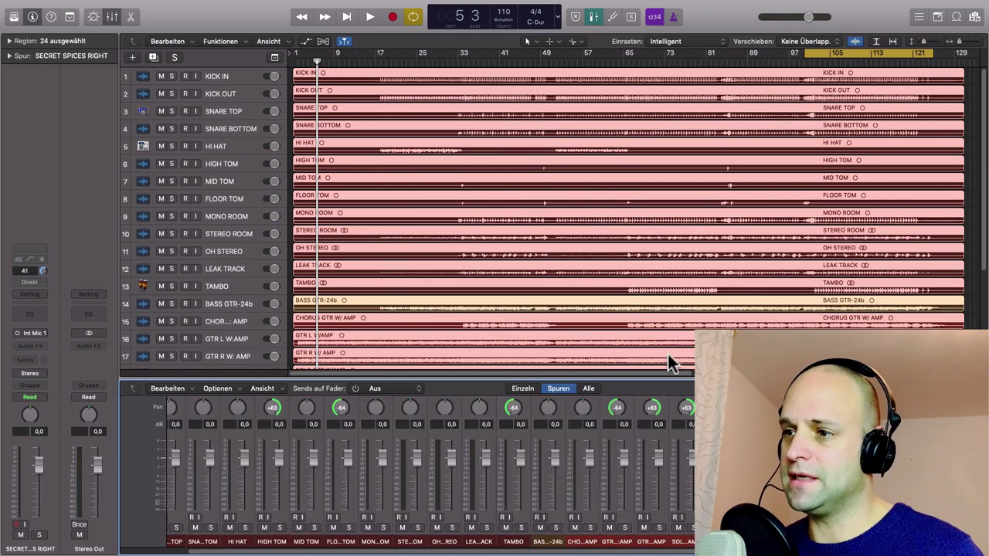
pyautogui.moveTo(658, 376); pyautogui.dragTo(657, 187)
pyautogui.hscroll(5, 781, 440)
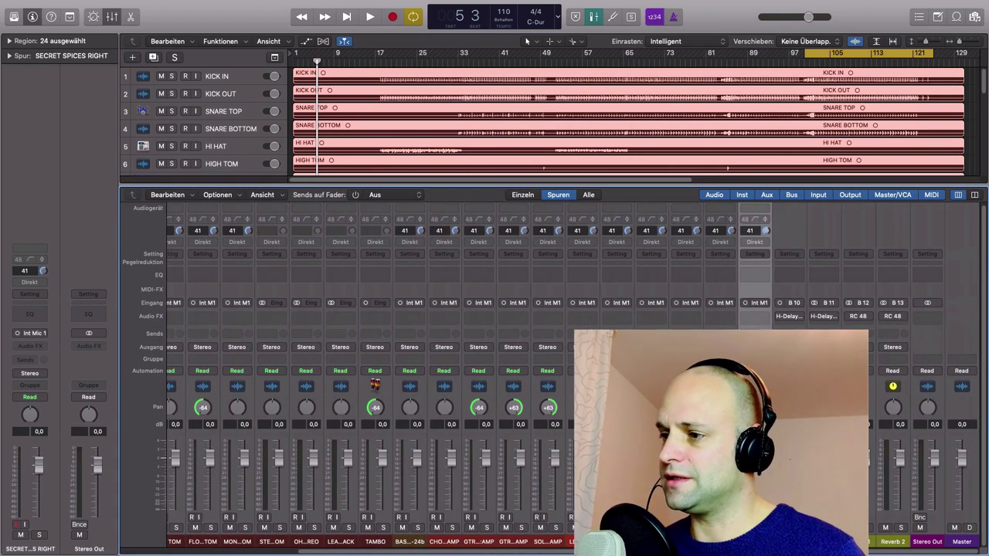
pyautogui.click(934, 545)
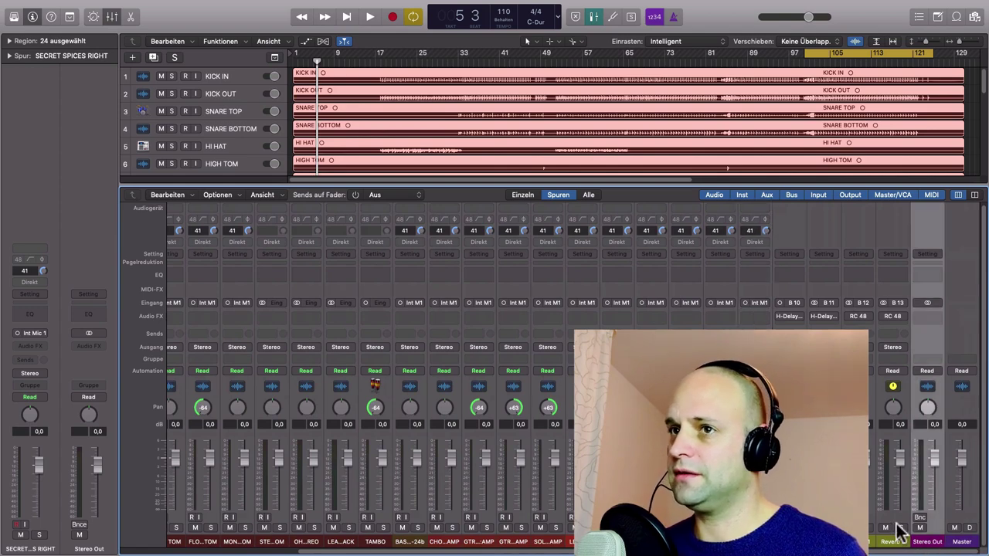
# Play the cycle range and check the peak levels of all tracks and the Stereo Out, then stop playback
pyautogui.press('space')
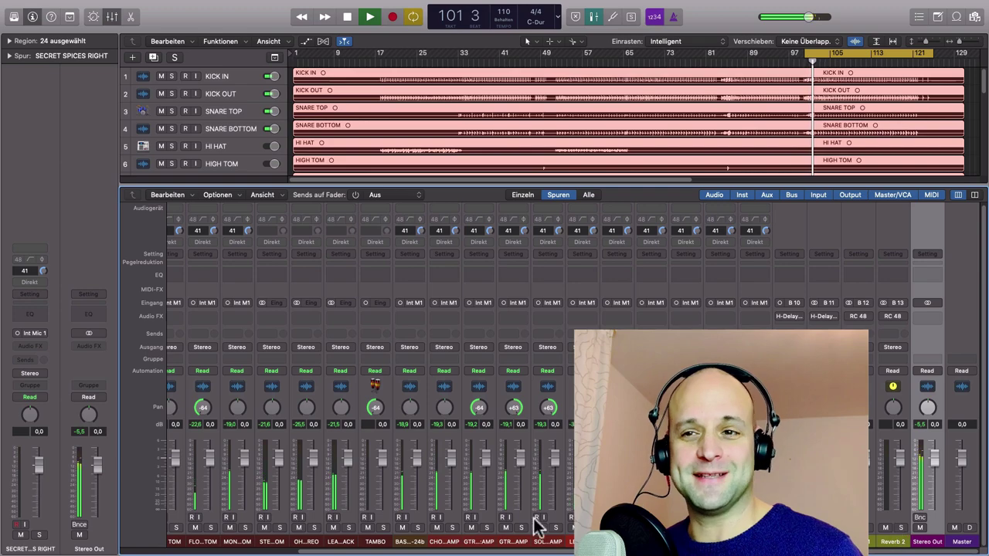
pyautogui.hscroll(-4, 533, 521)
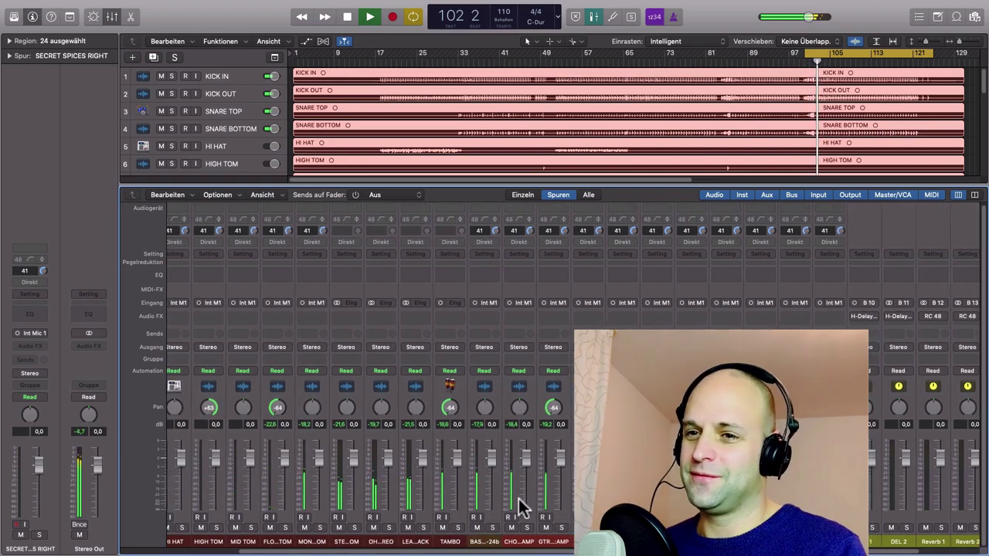
pyautogui.hscroll(-5, 518, 498)
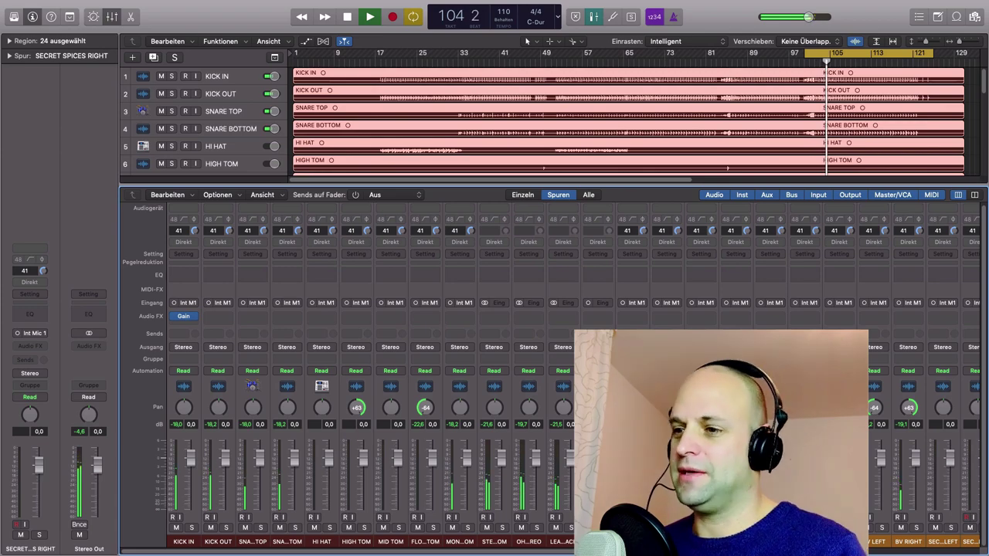
pyautogui.hscroll(1, 519, 495)
pyautogui.hscroll(4, 518, 495)
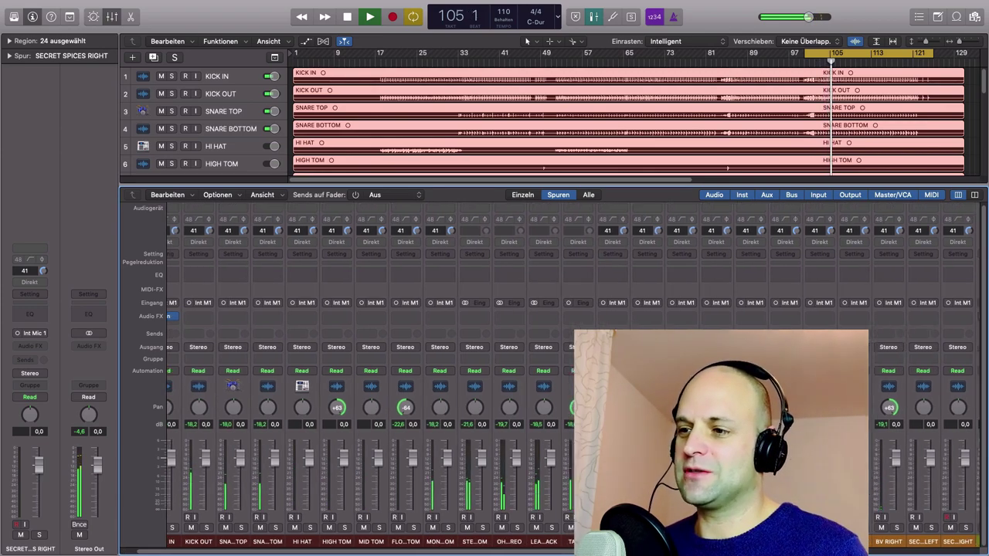
pyautogui.hscroll(4, 519, 494)
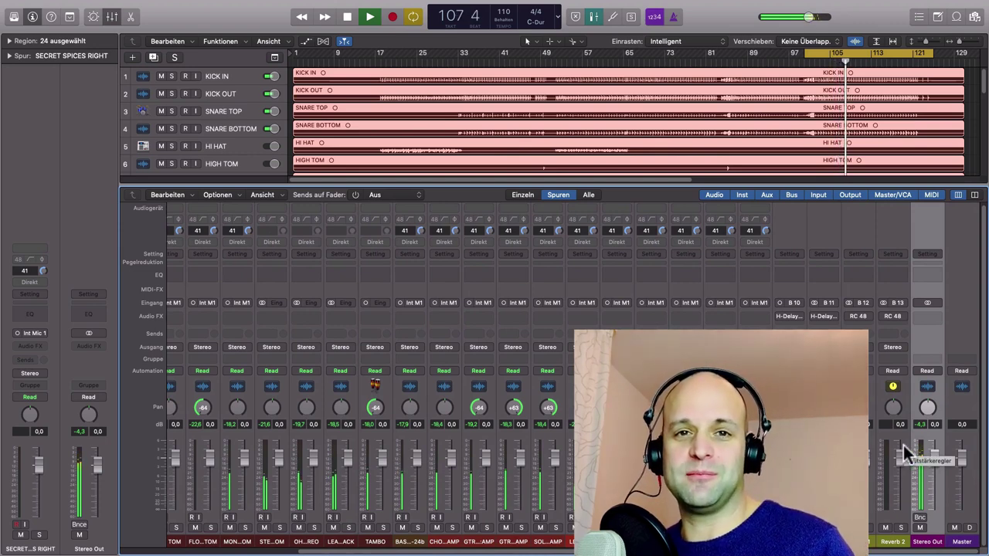
pyautogui.press('space')
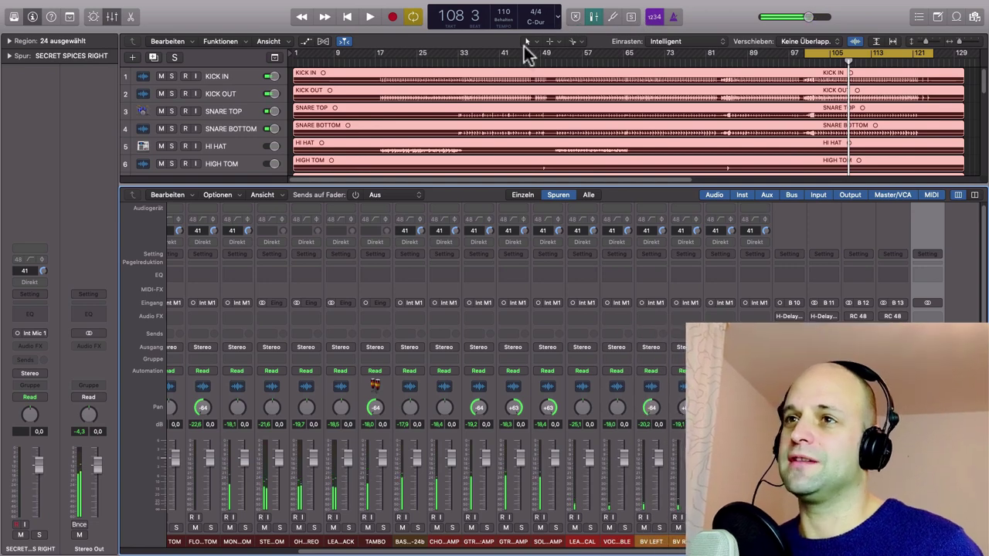